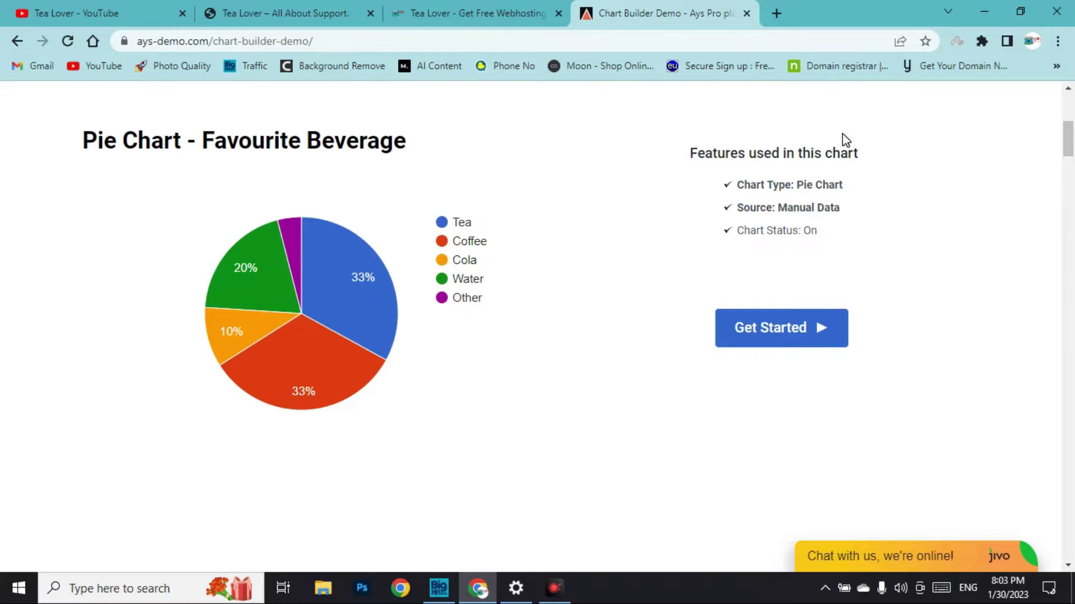
Examine the sample charts on the Chart Builder demo page and the features listed for each.
drag(1069, 138, 1069, 171)
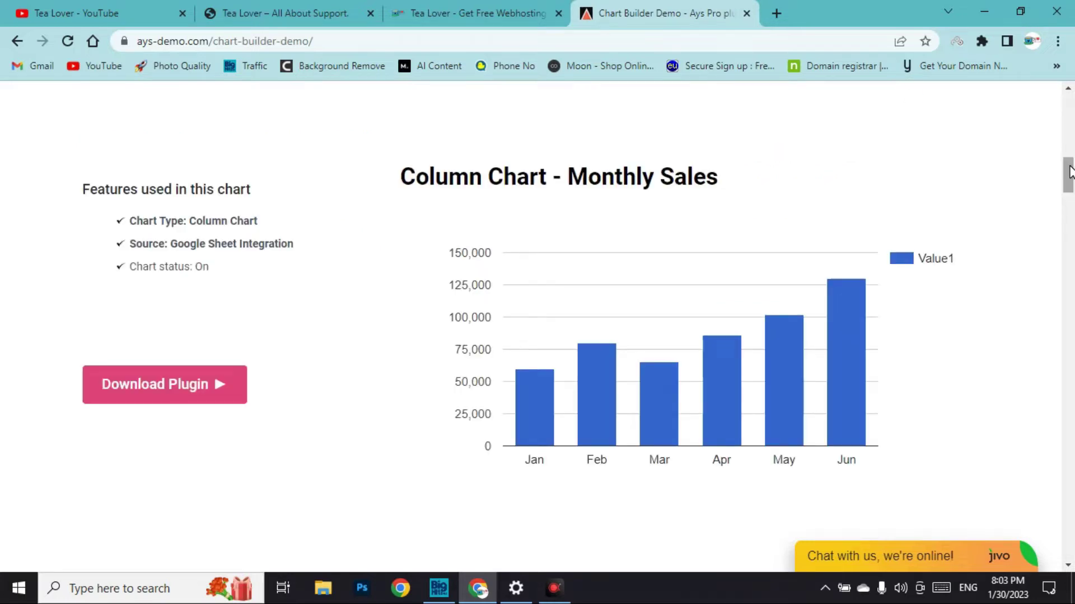
drag(1069, 171, 1069, 343)
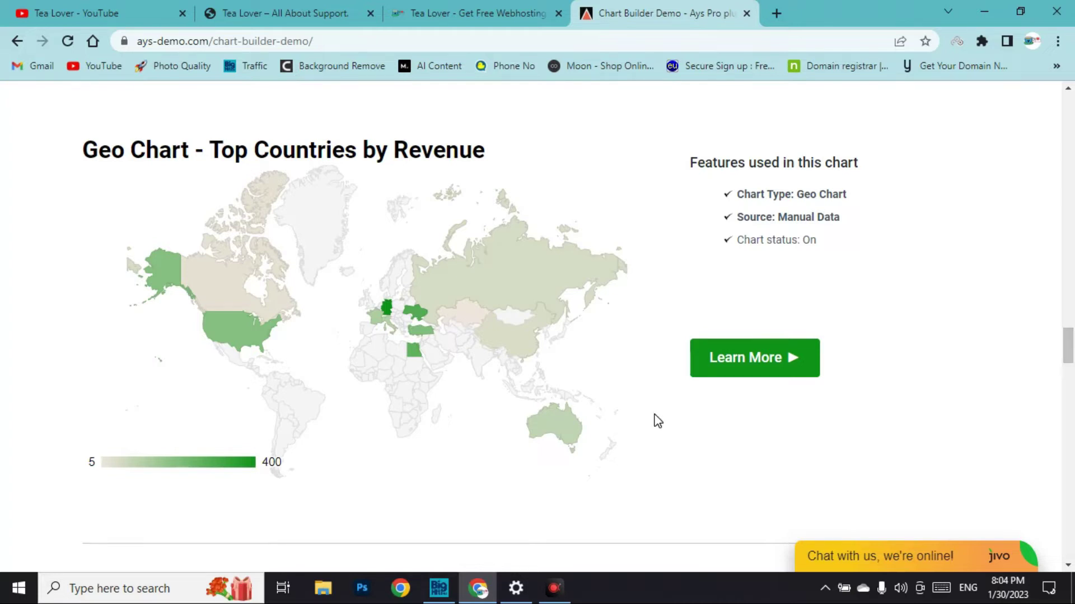
scroll(654, 414, up, 9)
scroll(655, 412, up, 10)
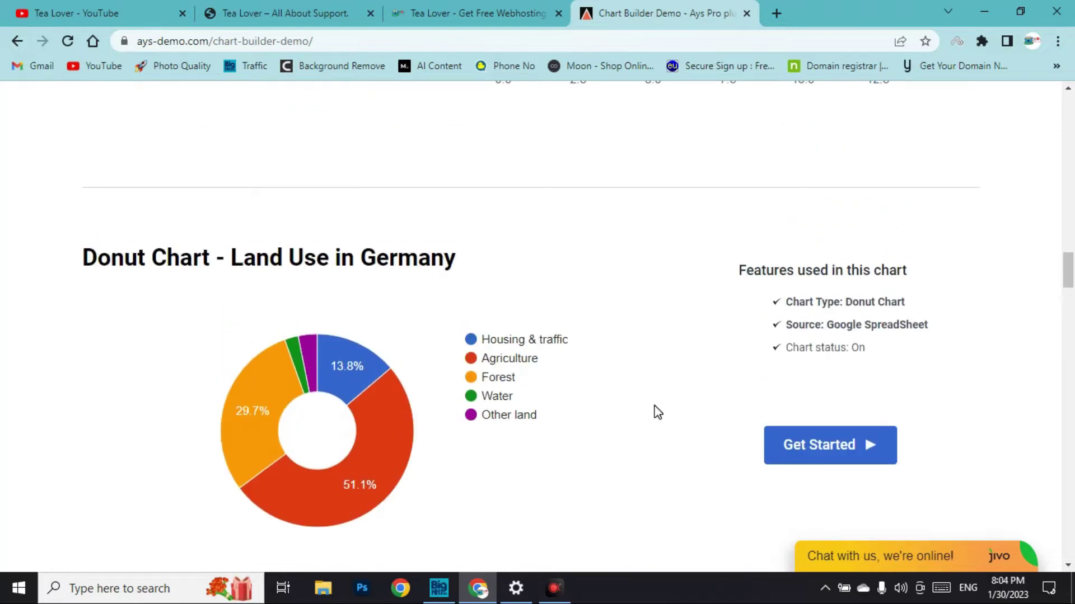
scroll(672, 406, up, 10)
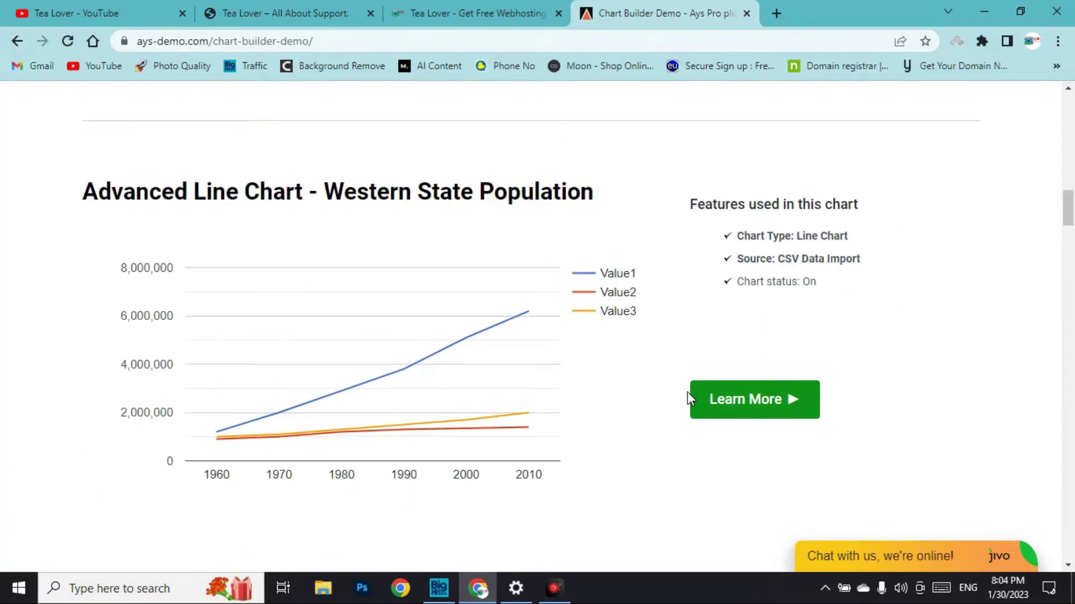
scroll(700, 400, up, 6)
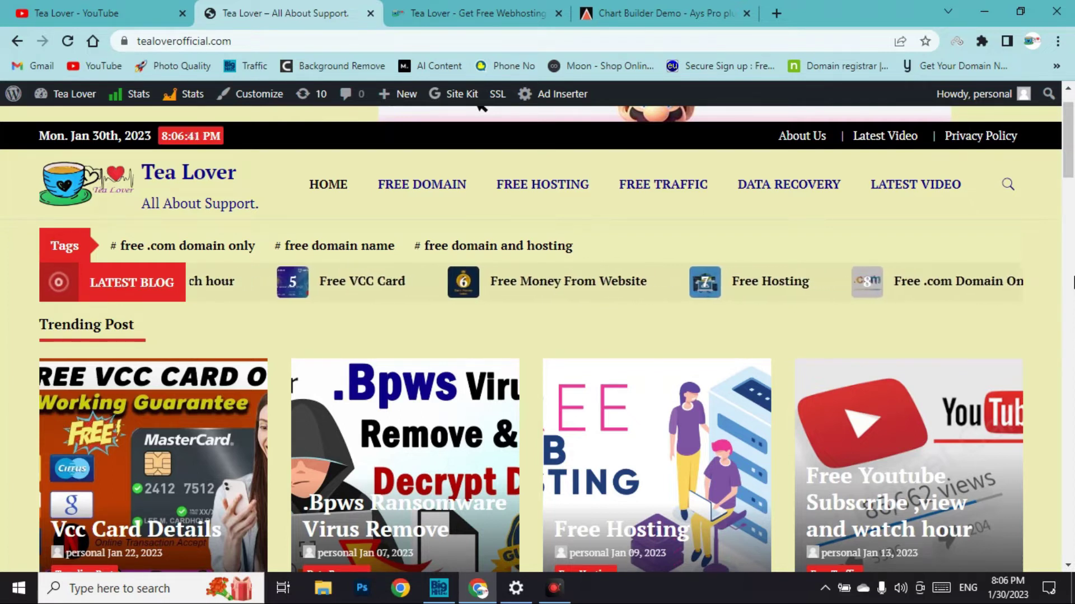
Open the Add Plugins page in the WordPress admin of the tealoverofficial.com site.
click(73, 104)
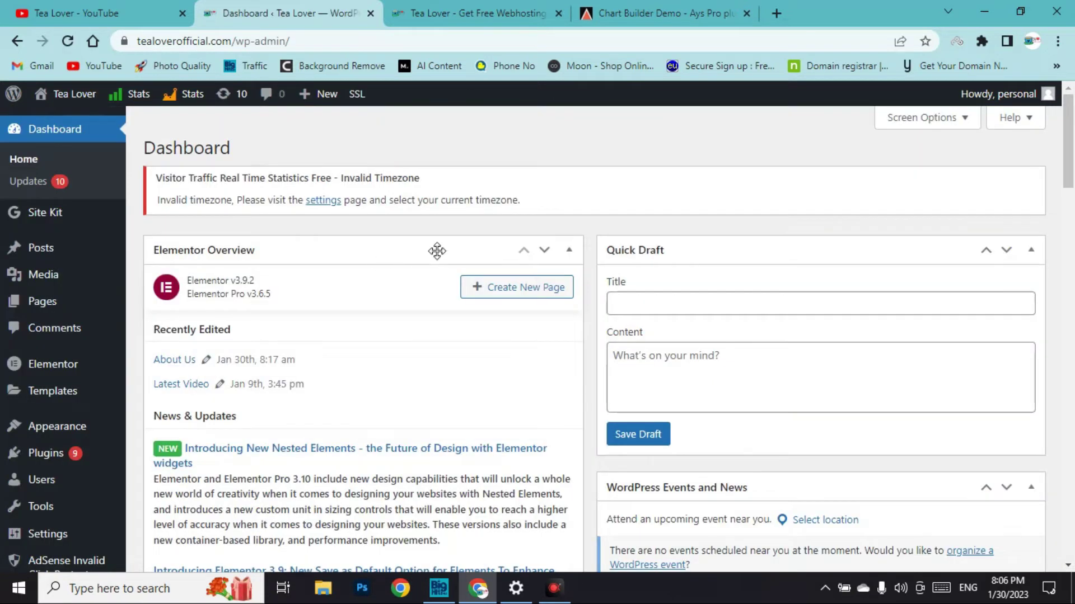
scroll(437, 250, down, 15)
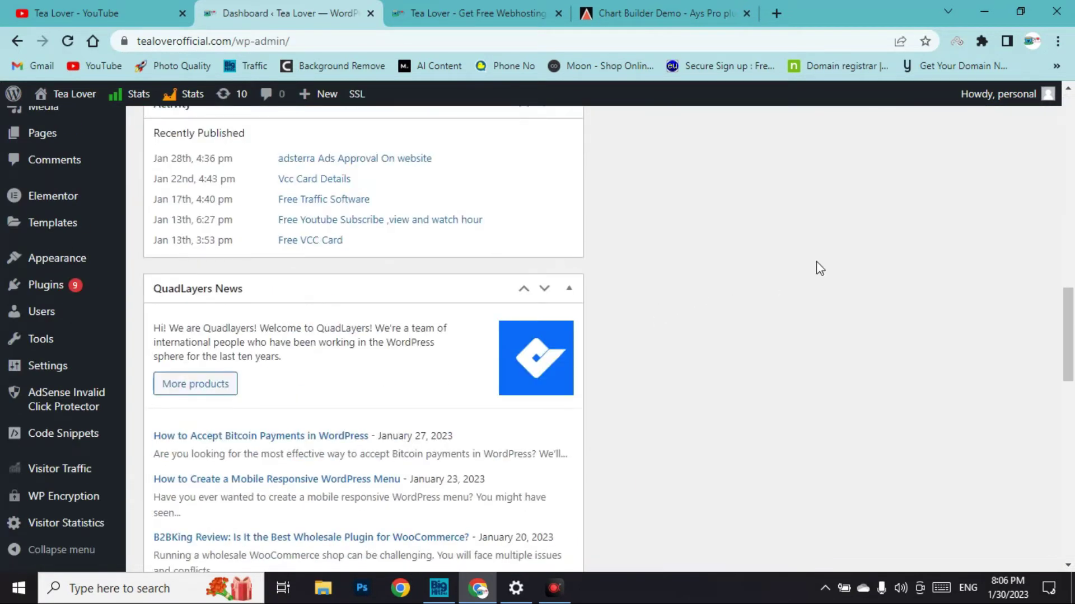
click(56, 289)
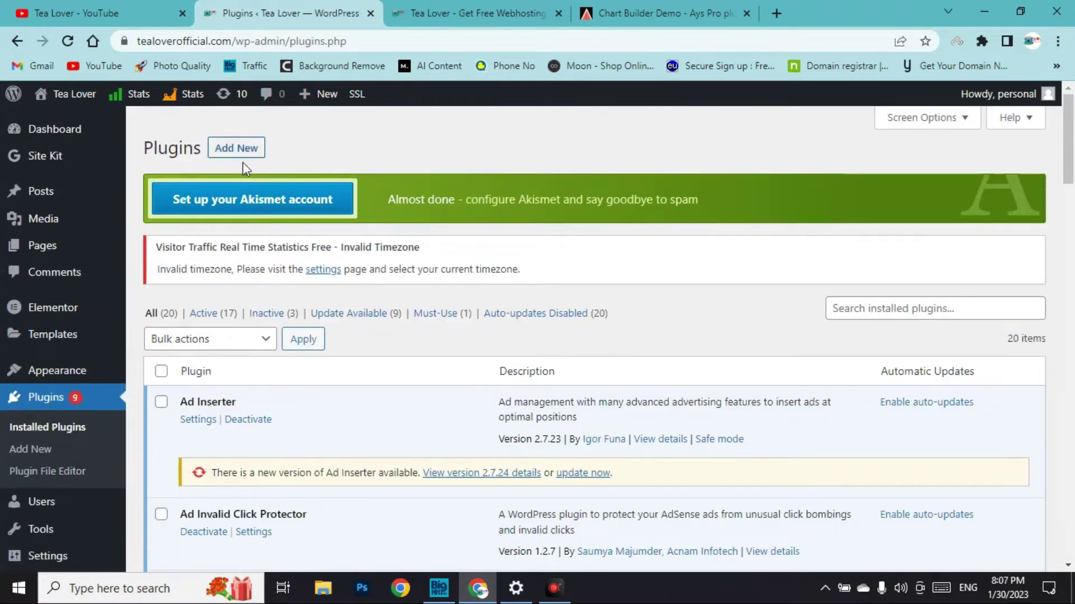
click(262, 148)
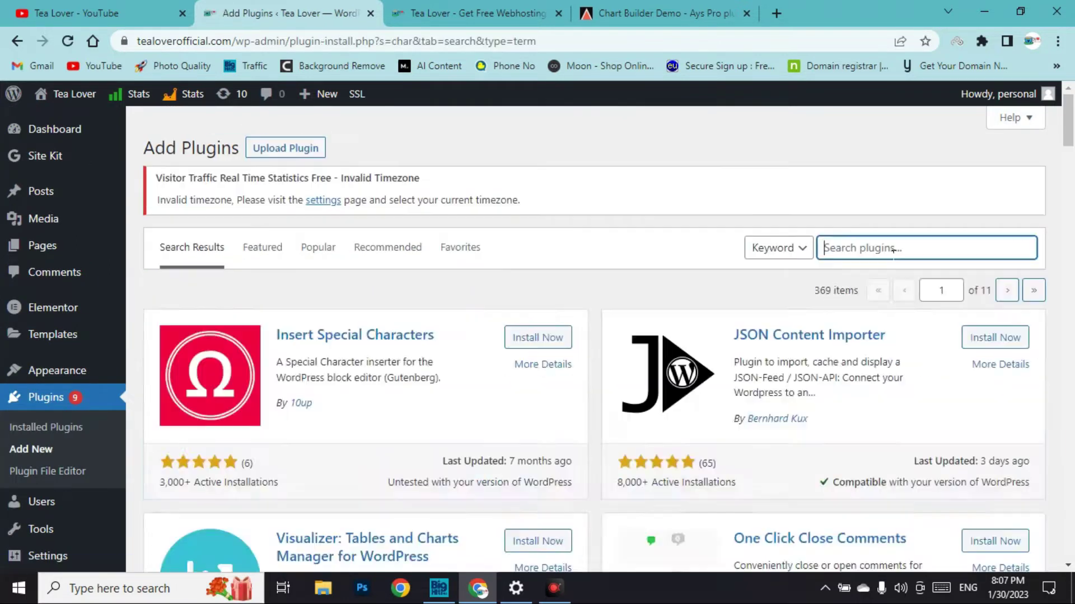
Search the plugins for "chartify", then install and activate Chartify – Best Chart Builder Plugin.
text(ch)
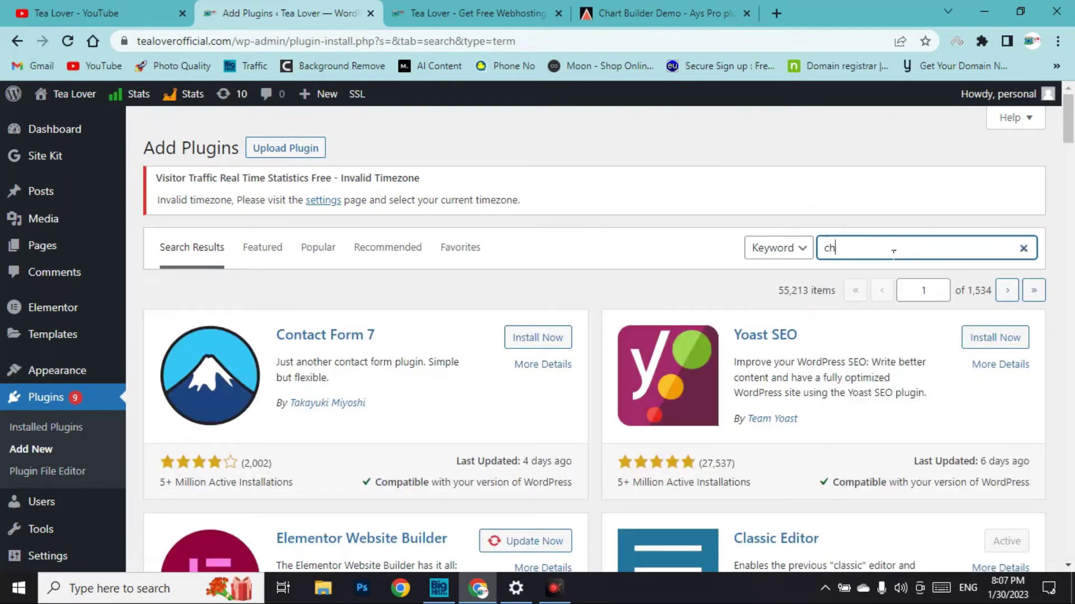
text(artify)
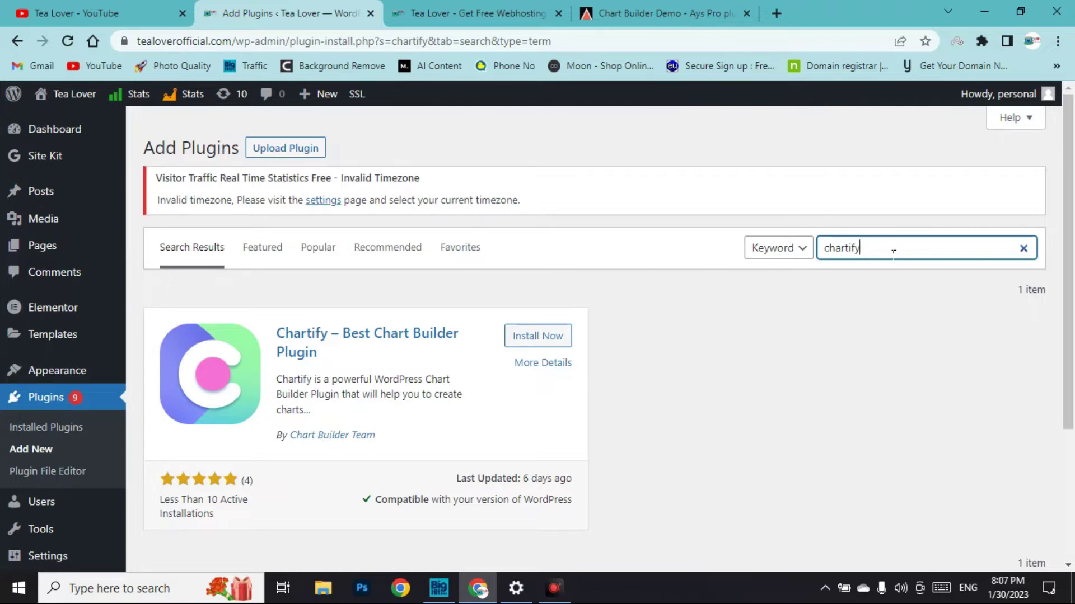
click(528, 337)
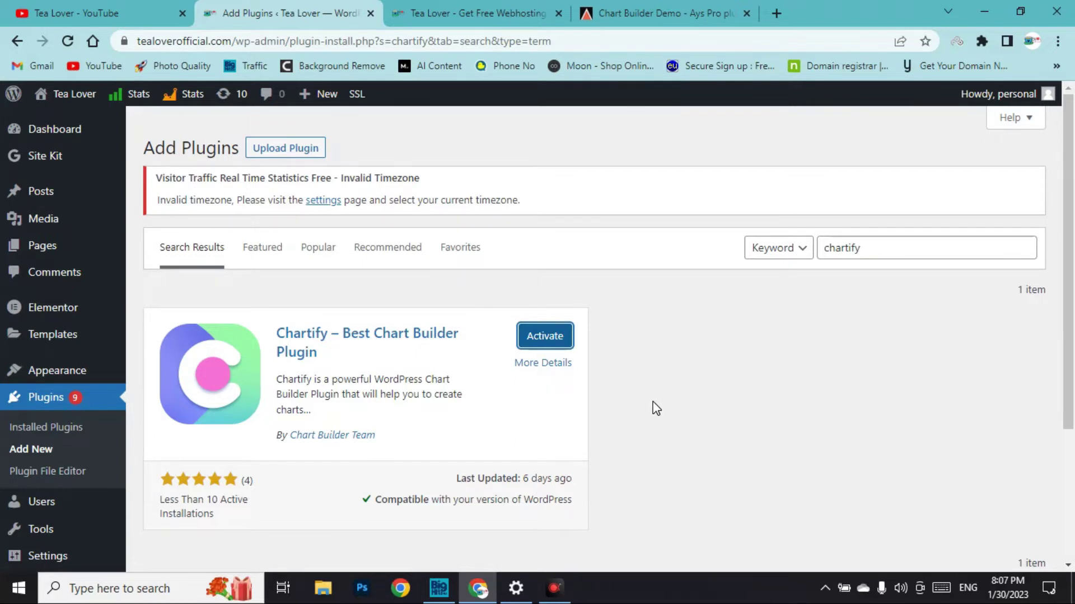
click(553, 335)
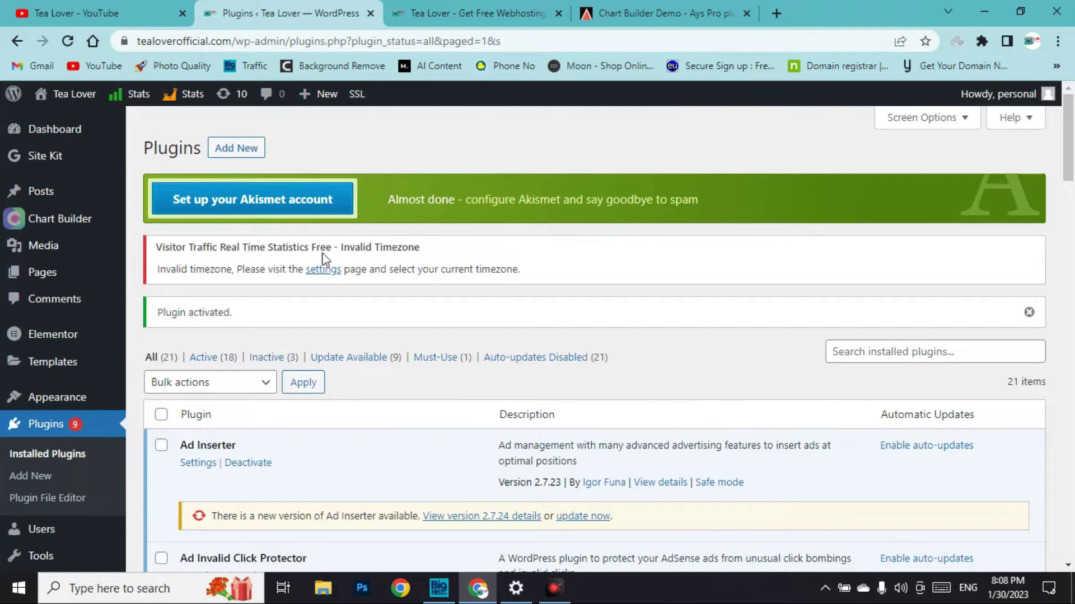
Open the Chart Builder plugin's charts list and review the default chart's entry.
mouse_move(57, 232)
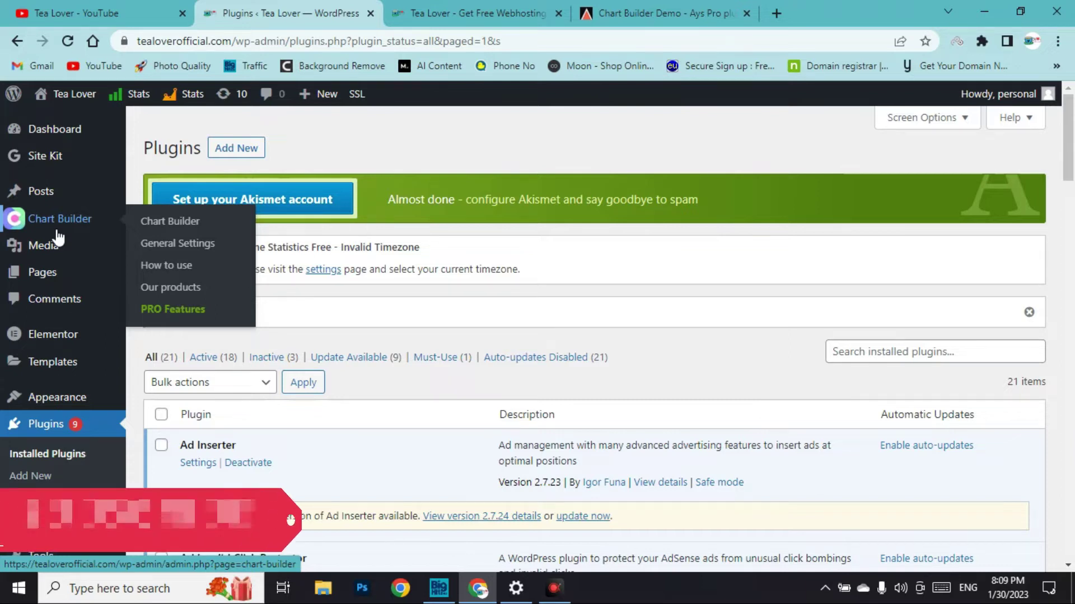
mouse_move(89, 245)
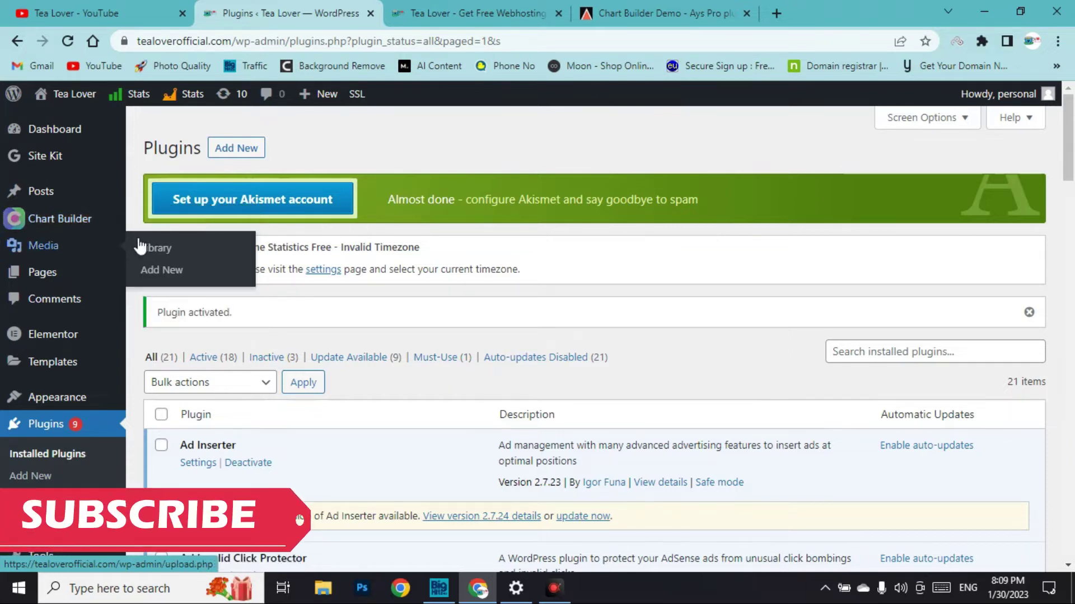
click(90, 219)
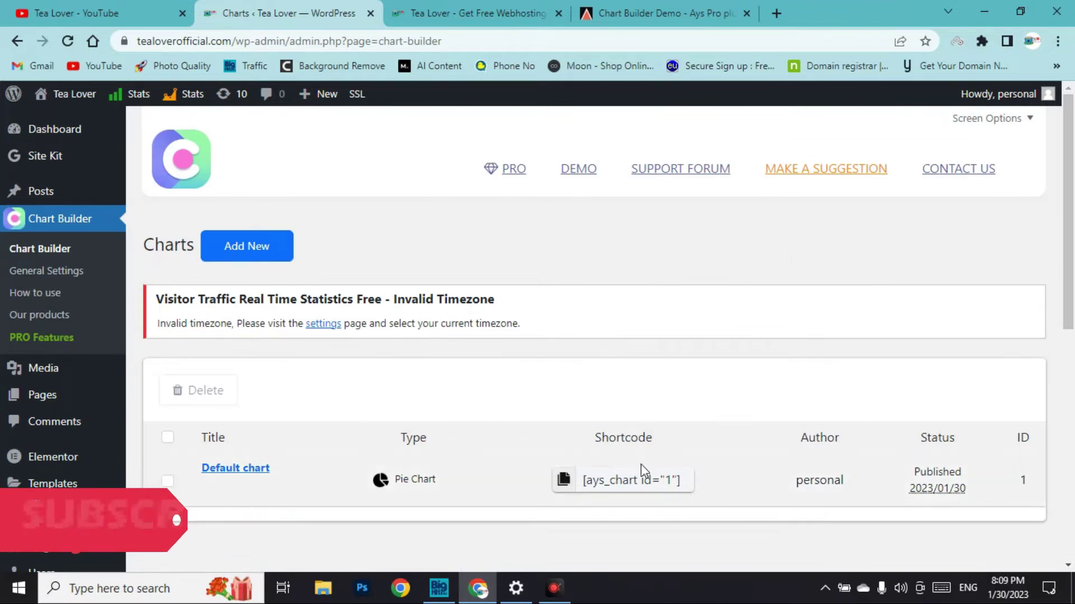
scroll(641, 461, down, 1)
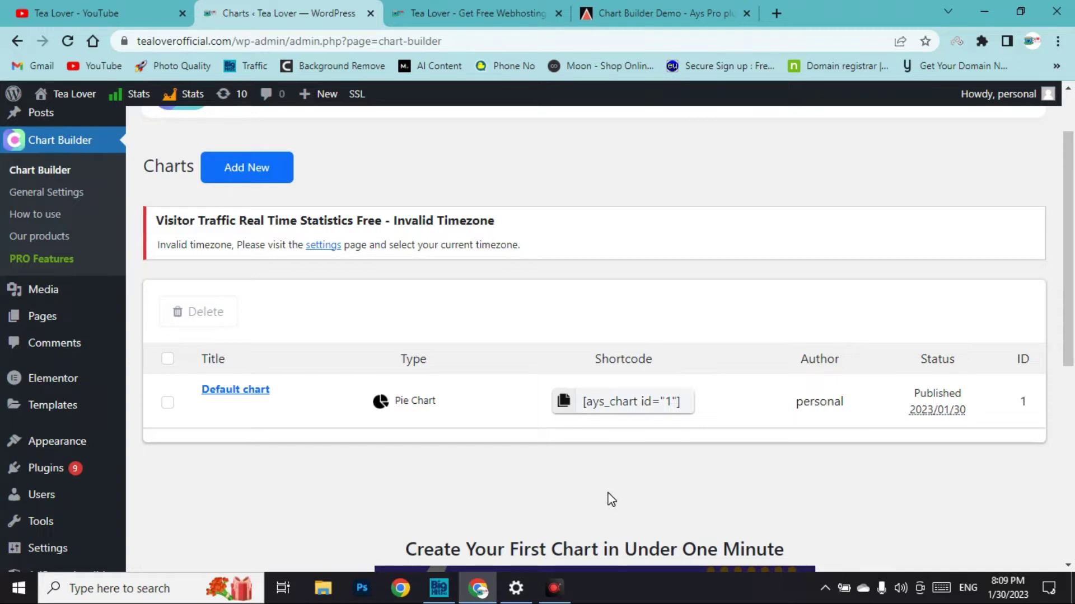
scroll(520, 503, up, 1)
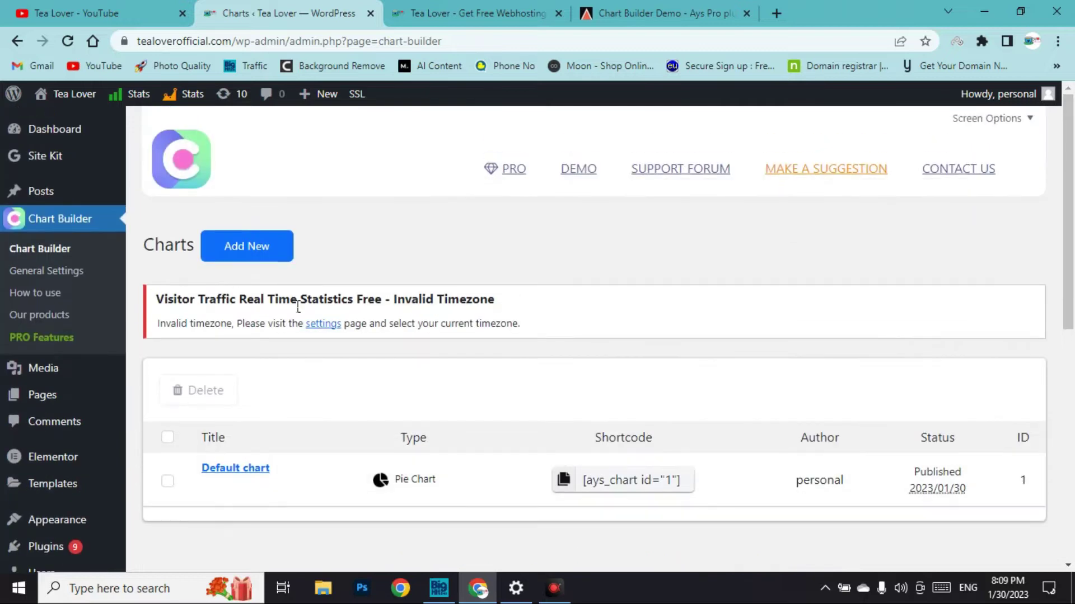
Start adding a new chart and look through the available chart types.
click(283, 242)
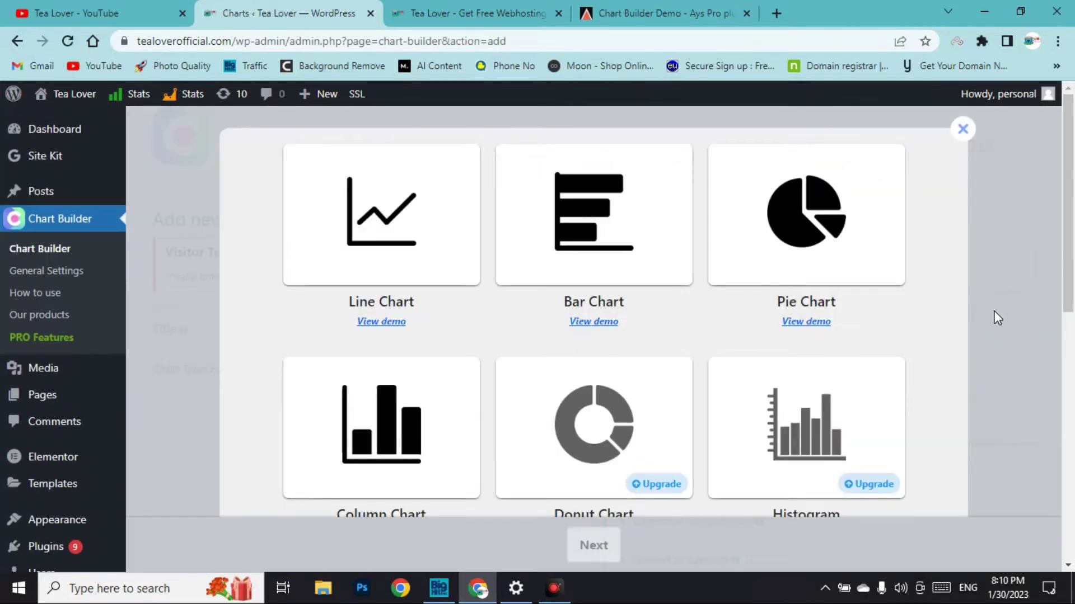
scroll(988, 314, down, 3)
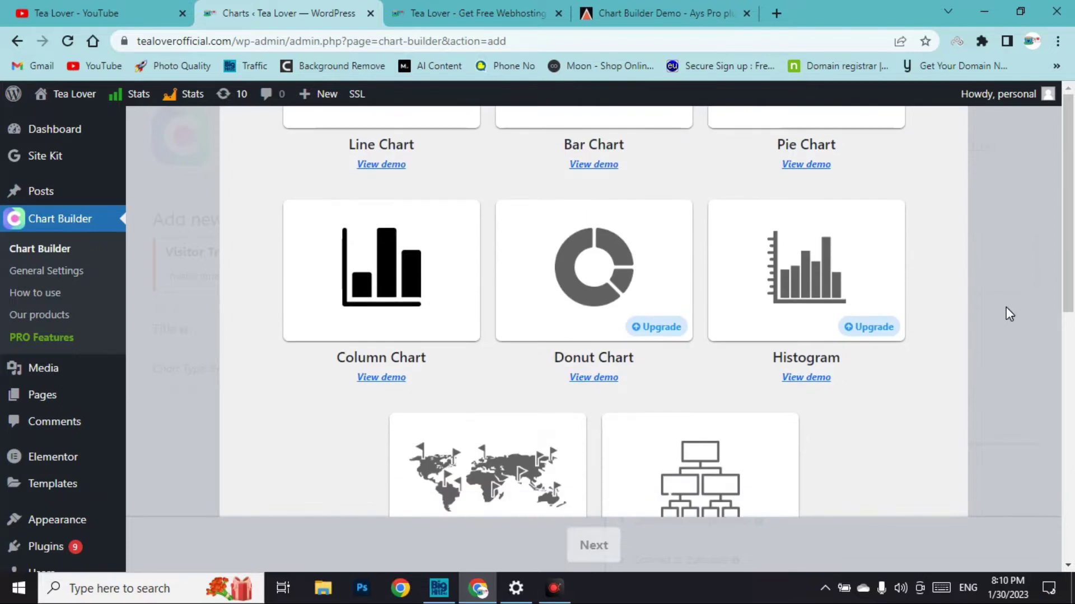
scroll(952, 305, down, 2)
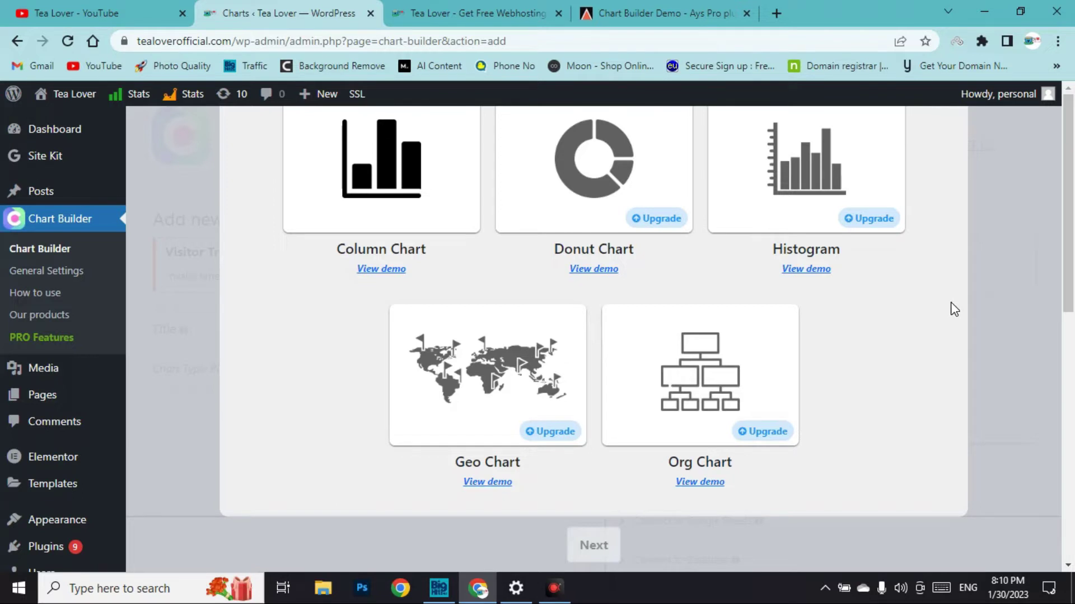
Return to the Chart Builder demo page, reload it and open the plugin's purchase page.
click(644, 13)
click(351, 43)
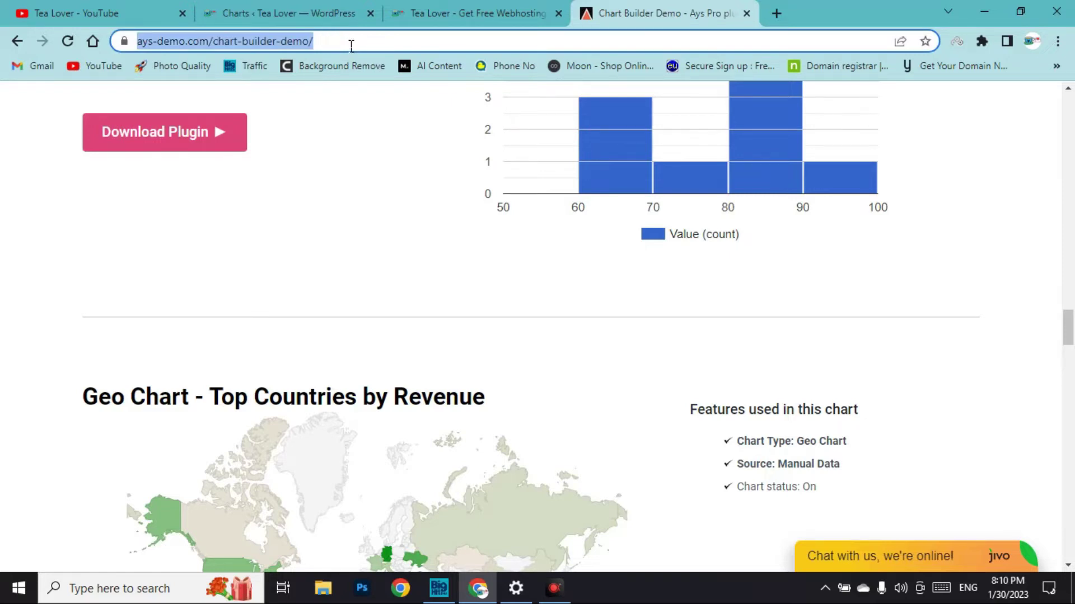
key(Return)
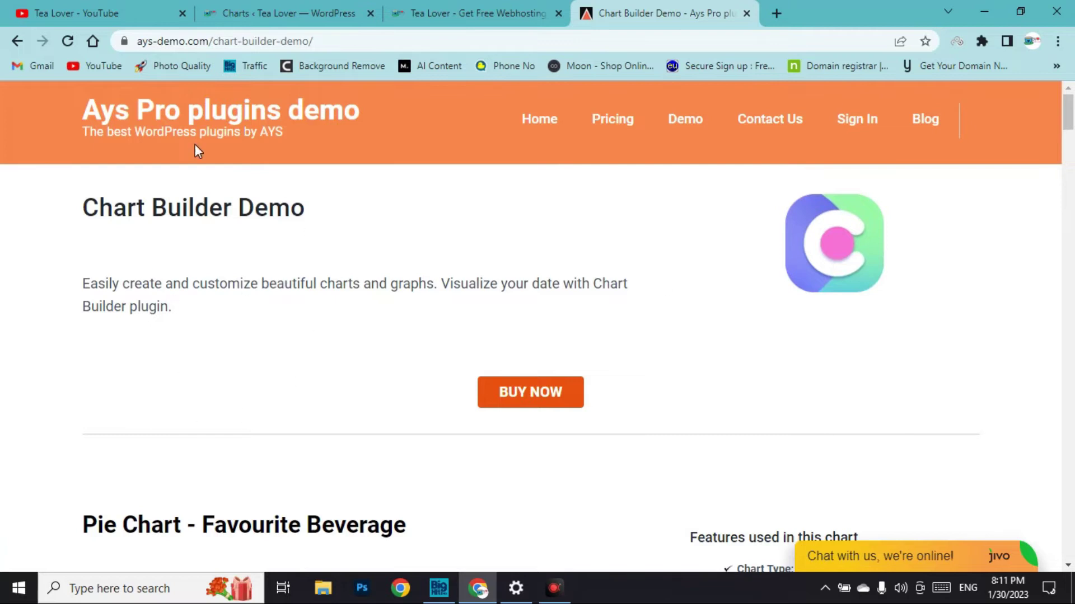
click(560, 404)
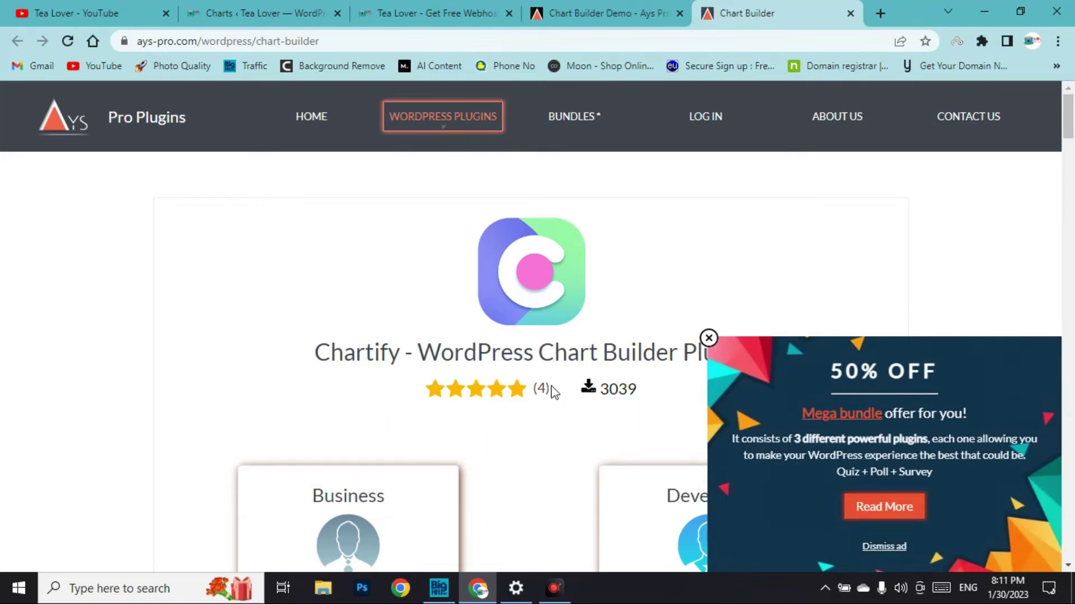
Compare the features, prices and payment terms of Chartify's Business and Developer plans.
scroll(550, 386, down, 3)
scroll(557, 364, down, 5)
scroll(561, 346, up, 2)
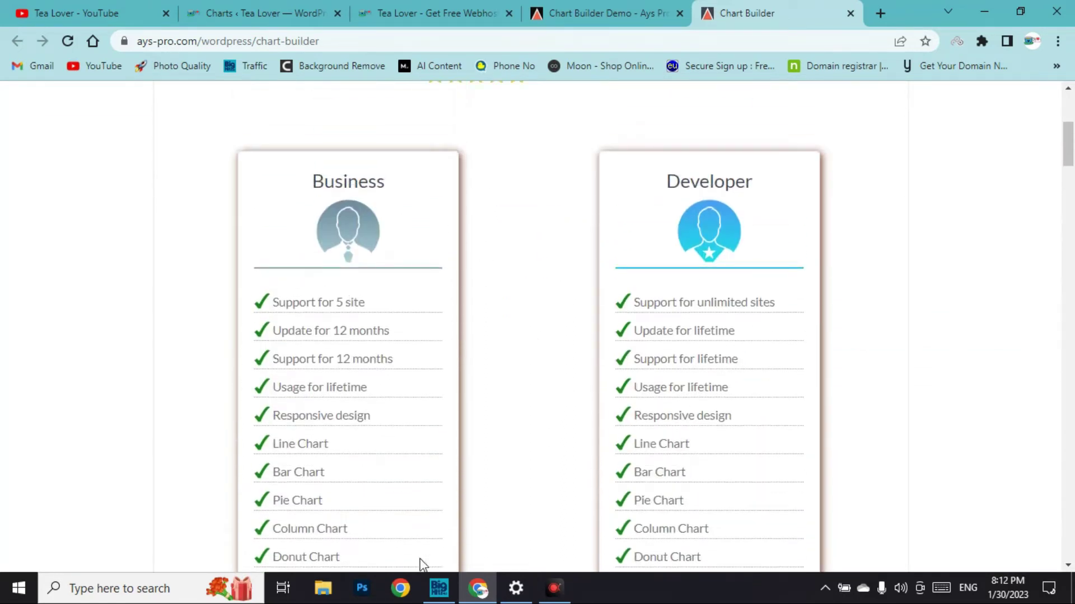
scroll(384, 319, down, 4)
scroll(384, 320, down, 3)
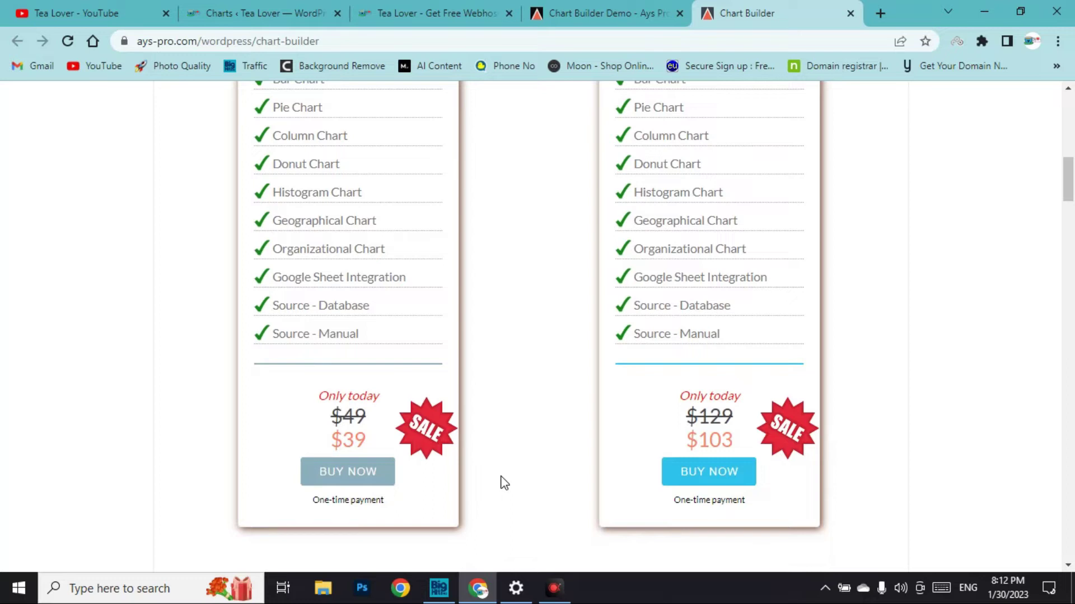
drag(295, 504, 411, 499)
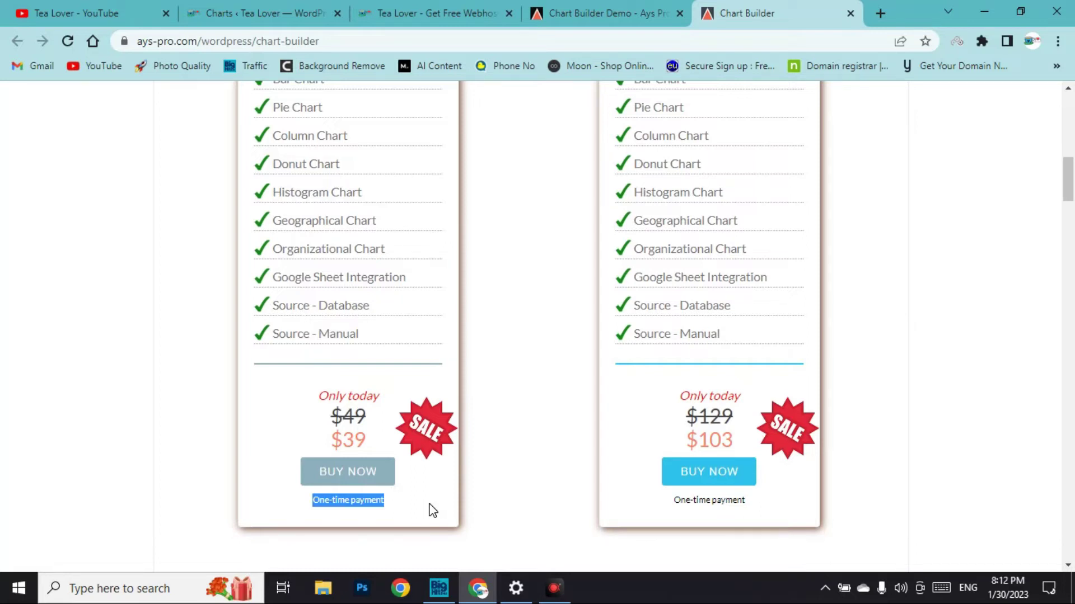
scroll(885, 290, up, 6)
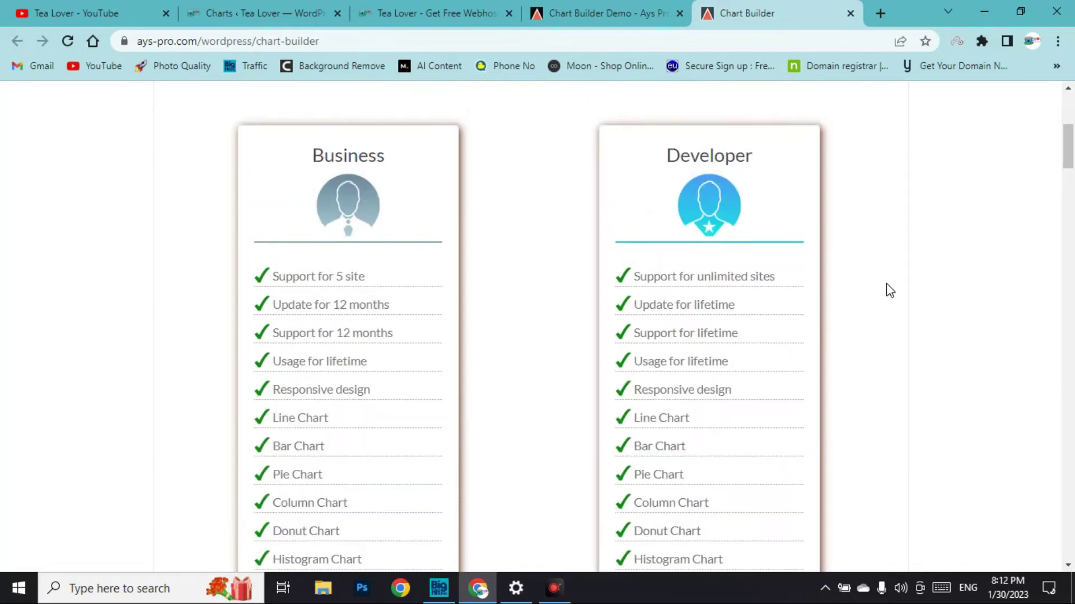
scroll(885, 278, down, 8)
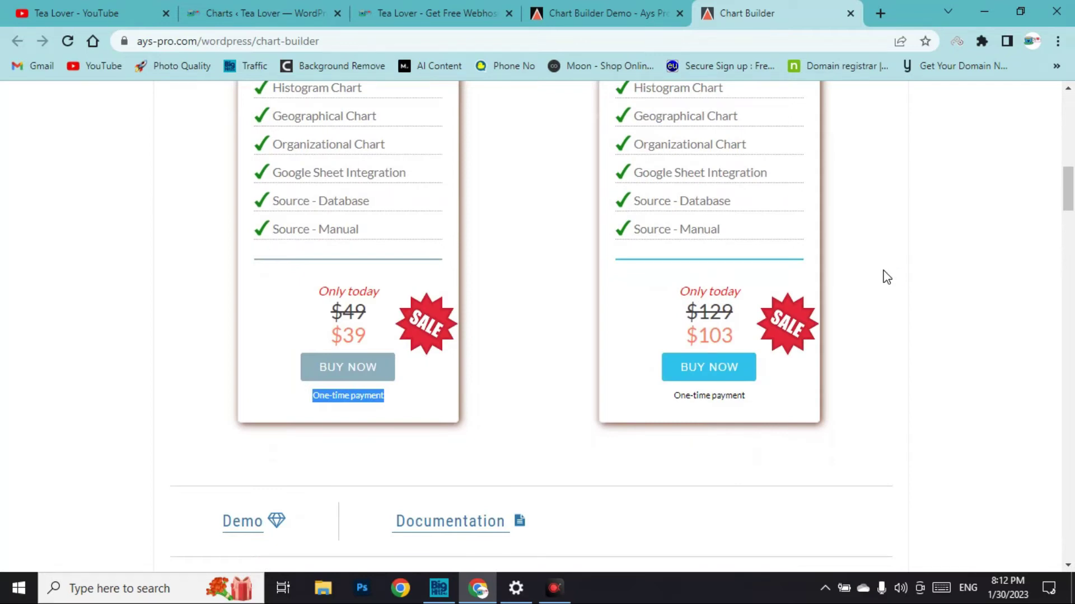
click(887, 277)
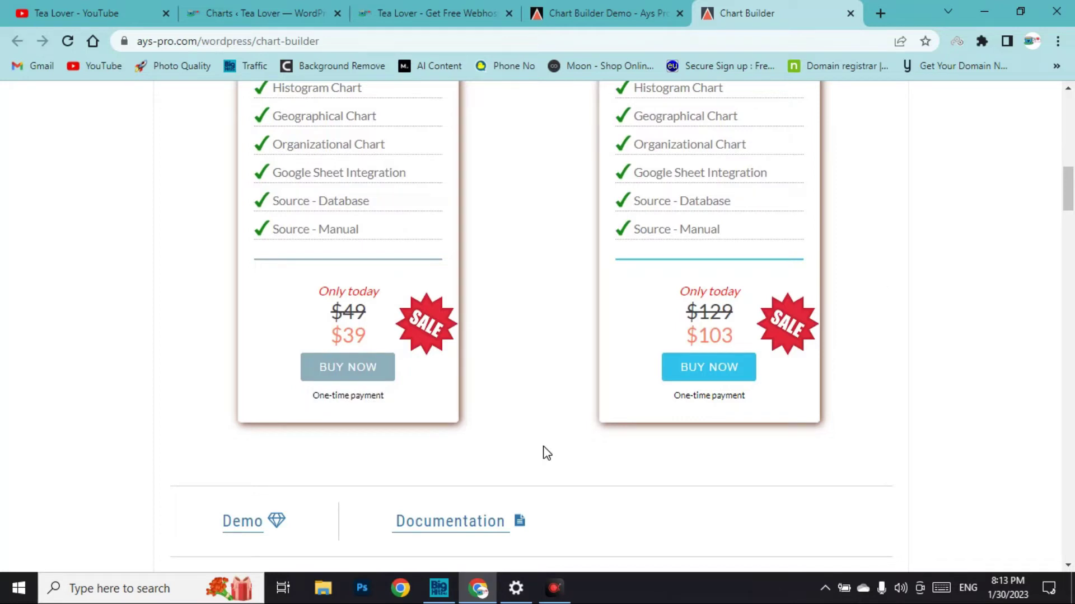
scroll(559, 241, up, 10)
scroll(535, 222, down, 1)
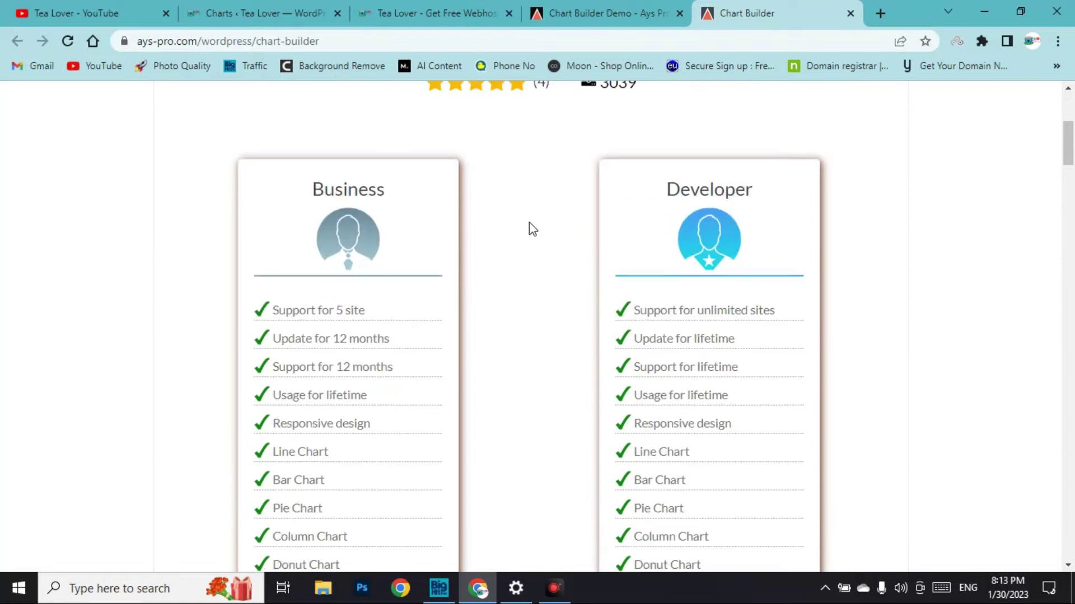
scroll(532, 224, down, 10)
drag(747, 296, 255, 314)
click(78, 273)
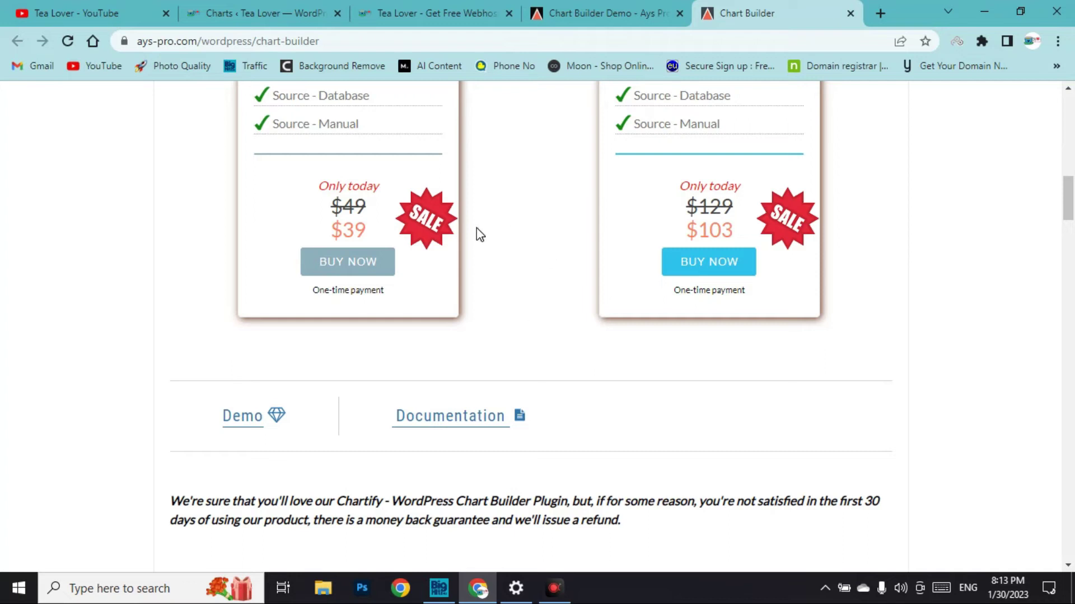
scroll(487, 231, up, 10)
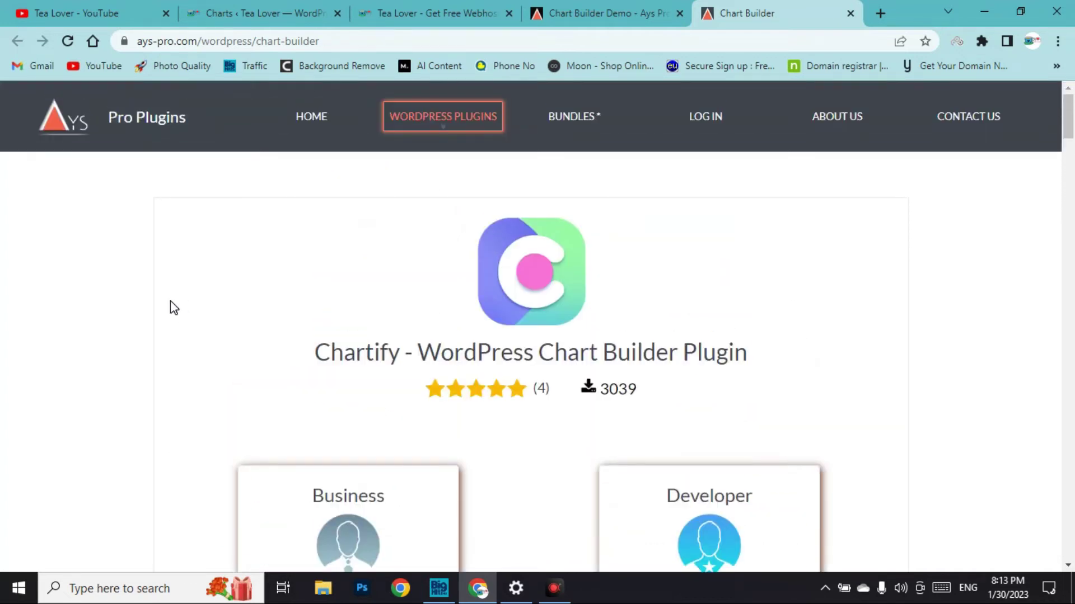
Return to the Tea Lover site's WordPress dashboard and open the Chart Builder charts list.
key(ctrl+shift+Tab)
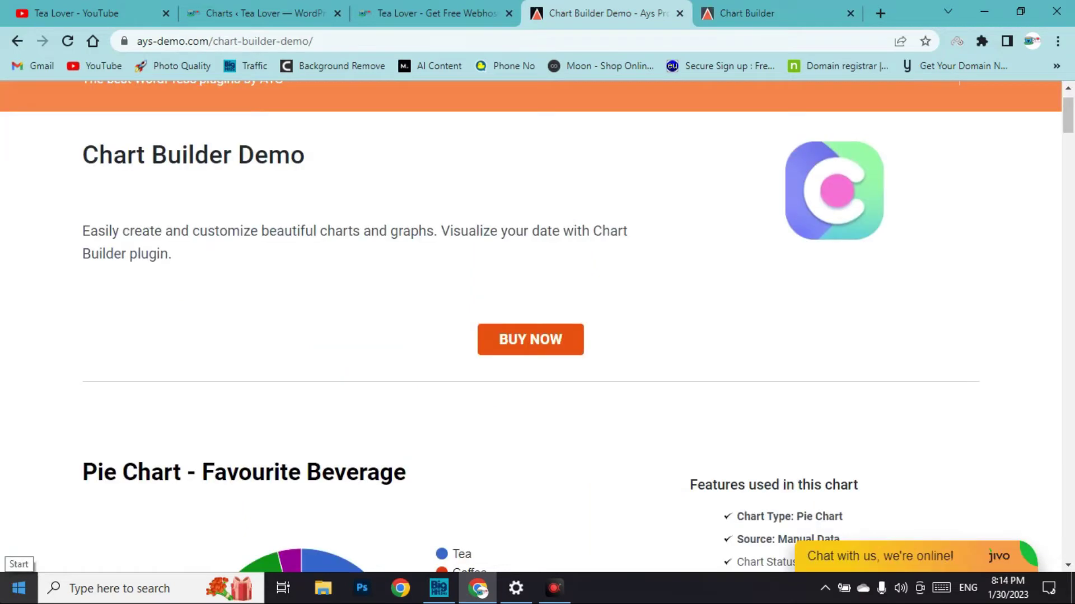
click(411, 13)
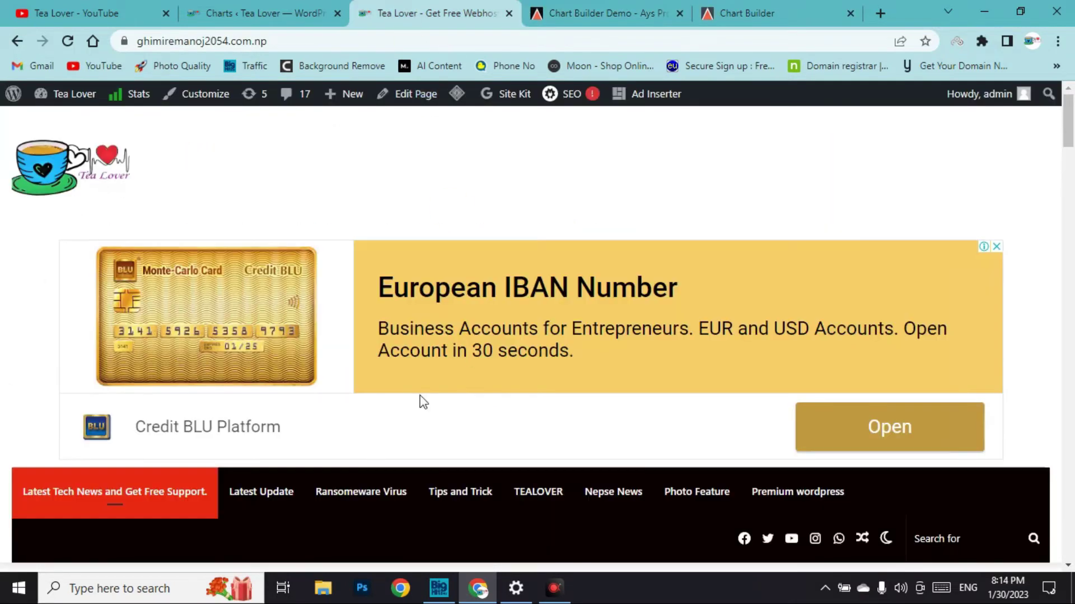
click(73, 101)
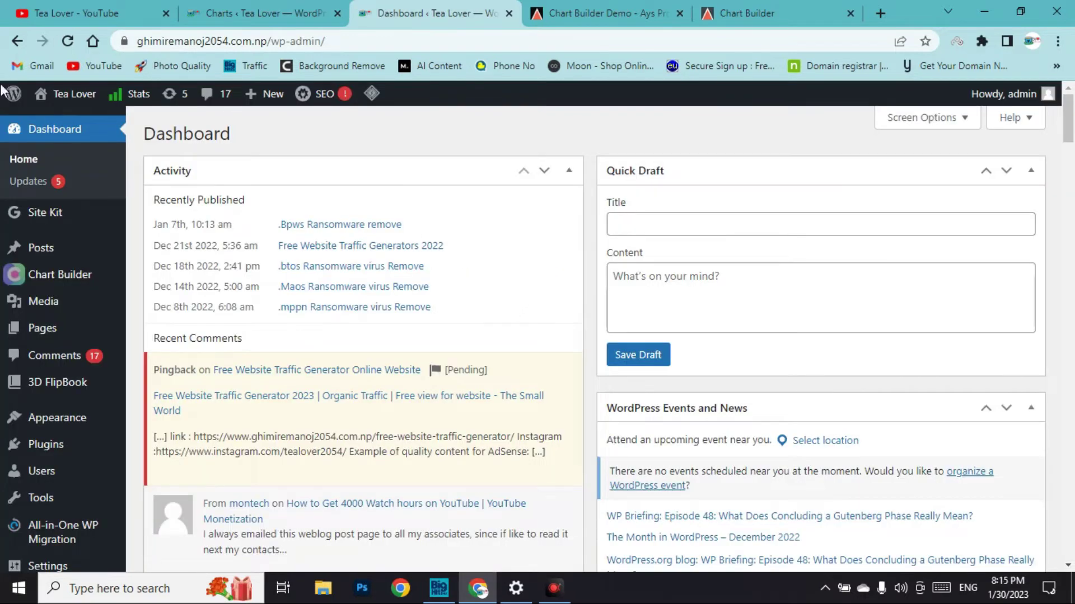
click(82, 278)
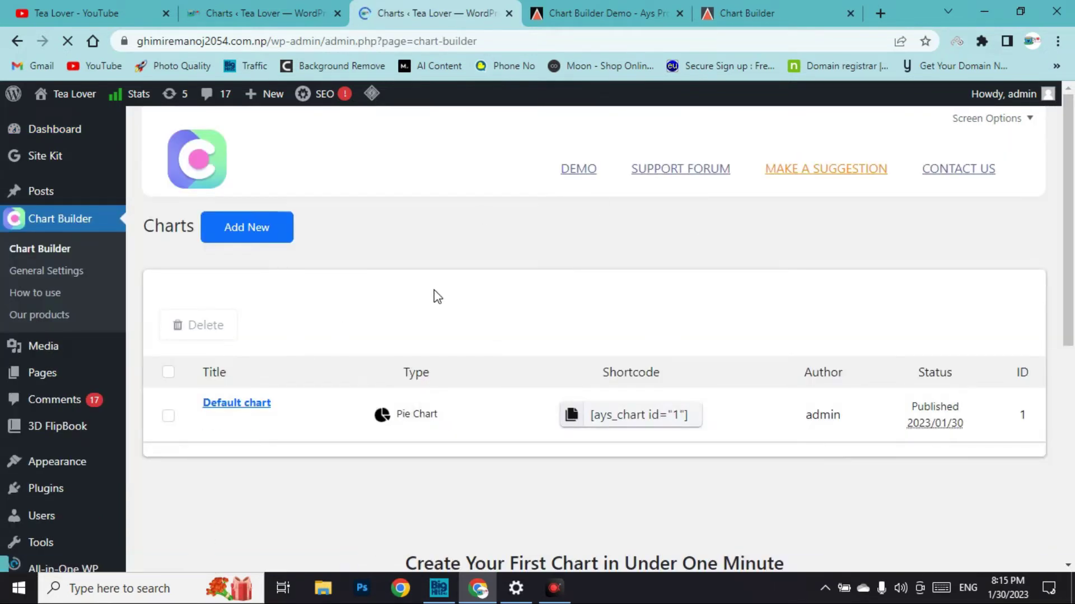
Start a new donut chart and look over its preview and data source options.
click(258, 237)
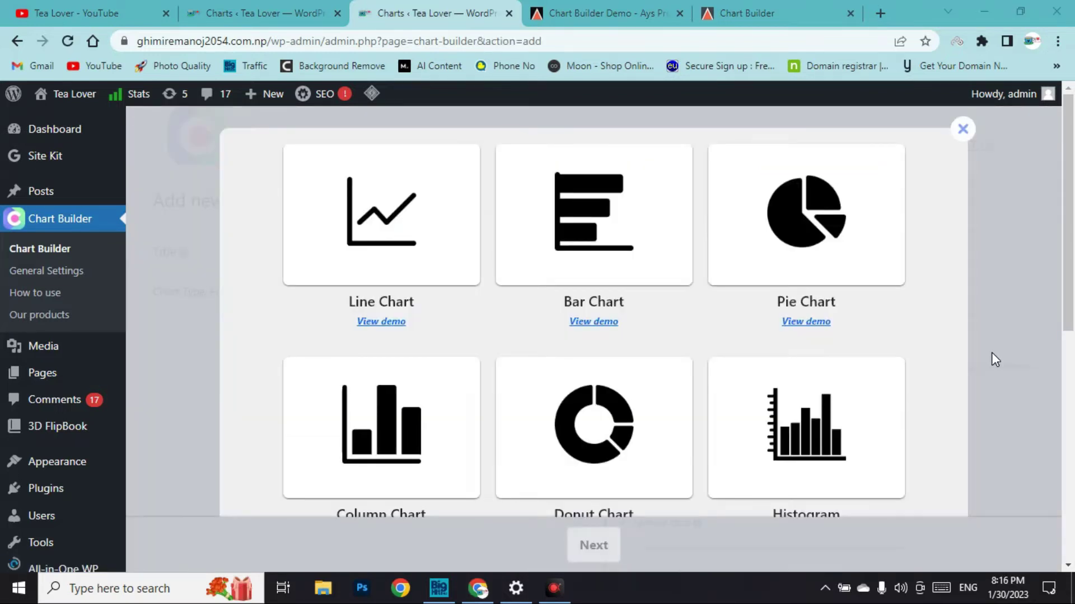
scroll(991, 353, down, 3)
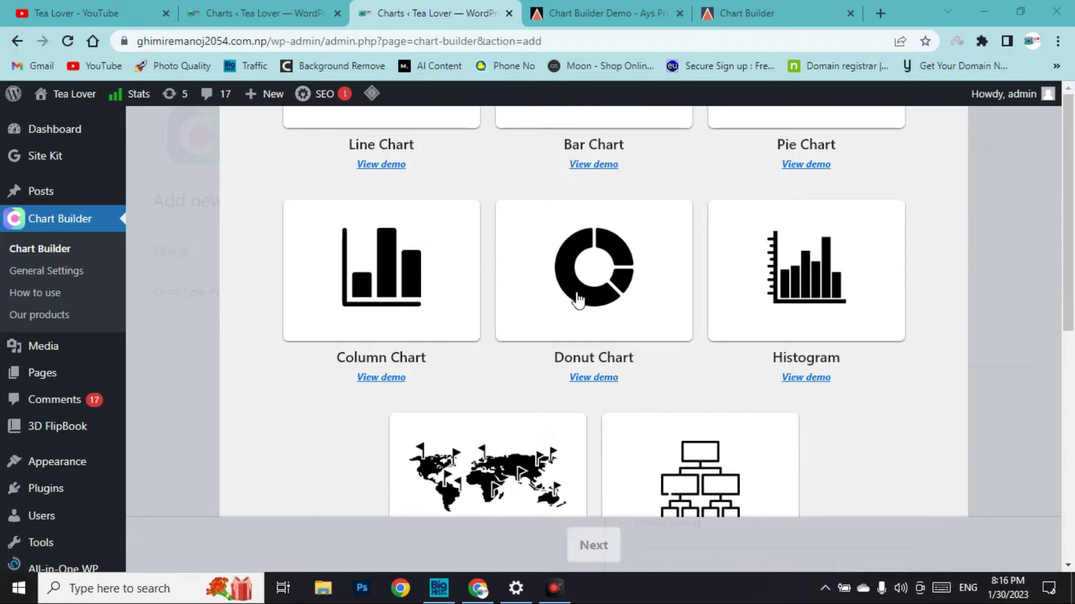
click(656, 336)
scroll(494, 369, down, 3)
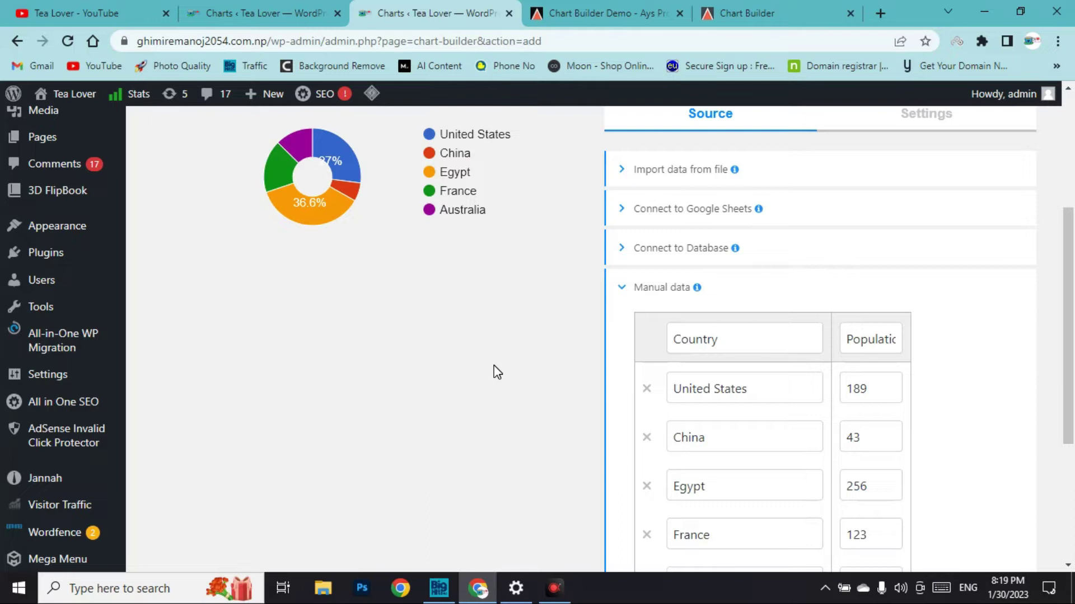
scroll(478, 340, up, 1)
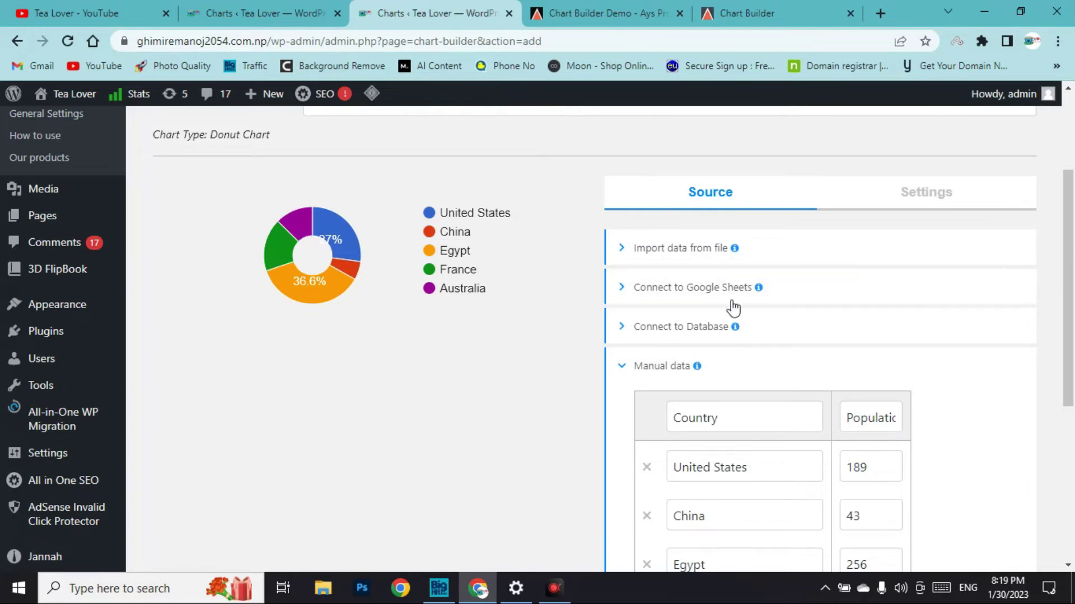
Open the chart's Google Sheets integration settings, fill in the Google client ID and client secret from Google's developer page, and connect.
click(708, 288)
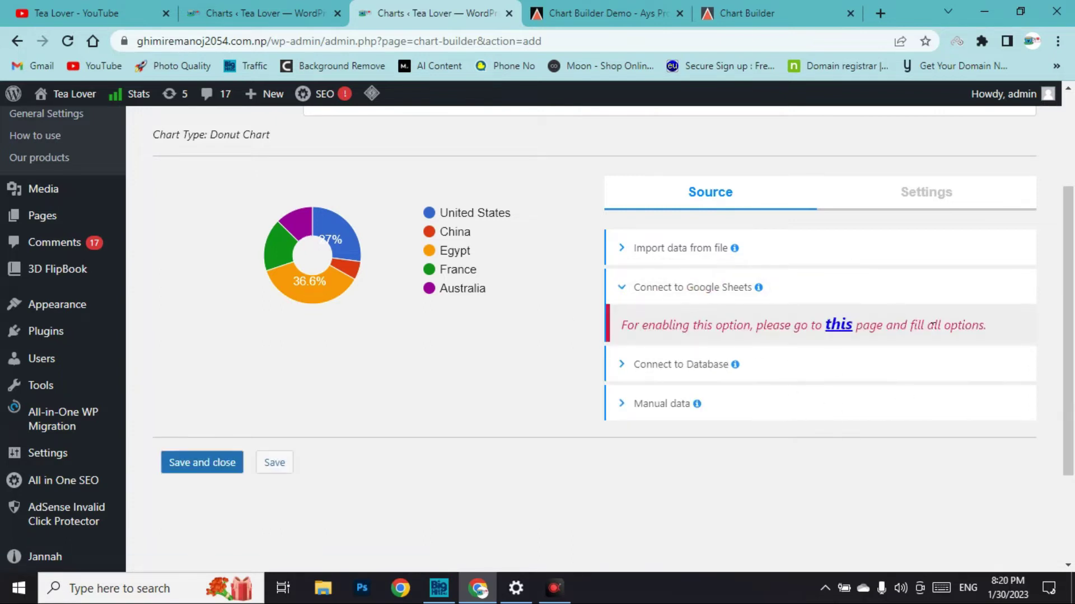
click(837, 325)
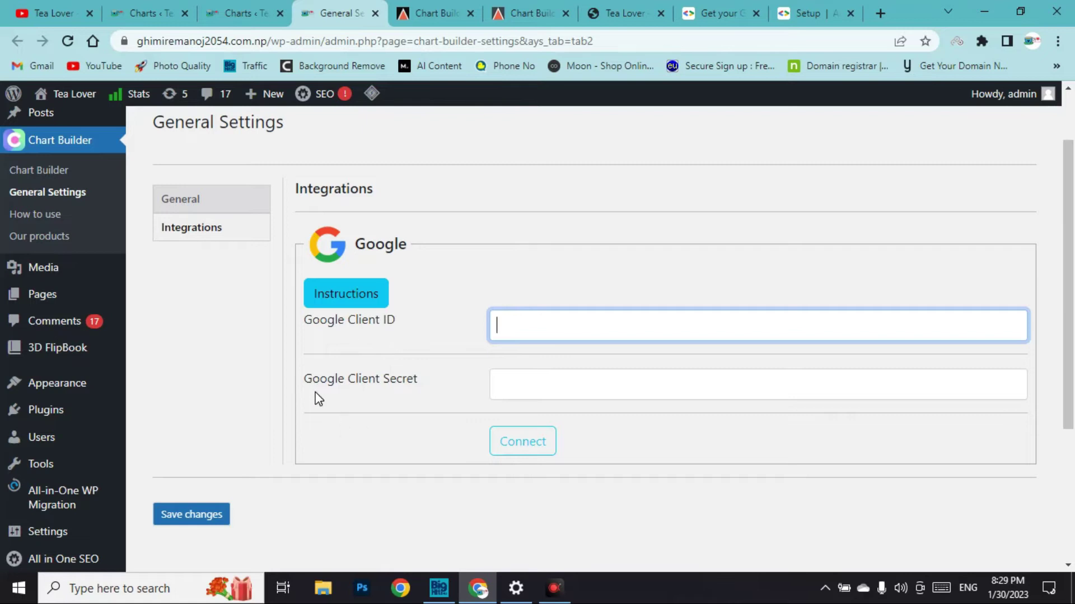
click(814, 13)
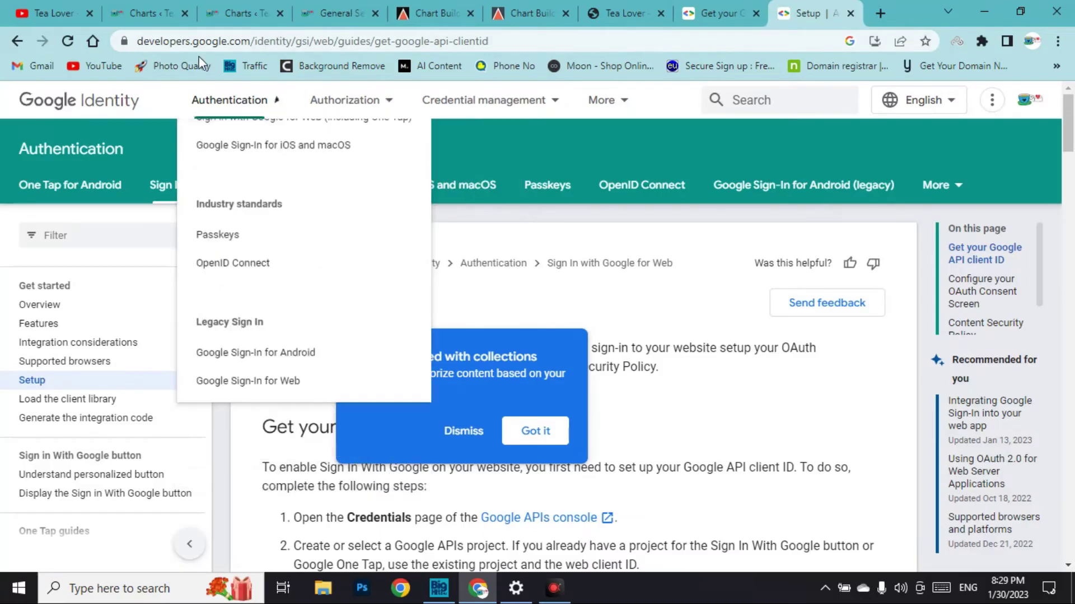
key(ctrl+shift+Tab)
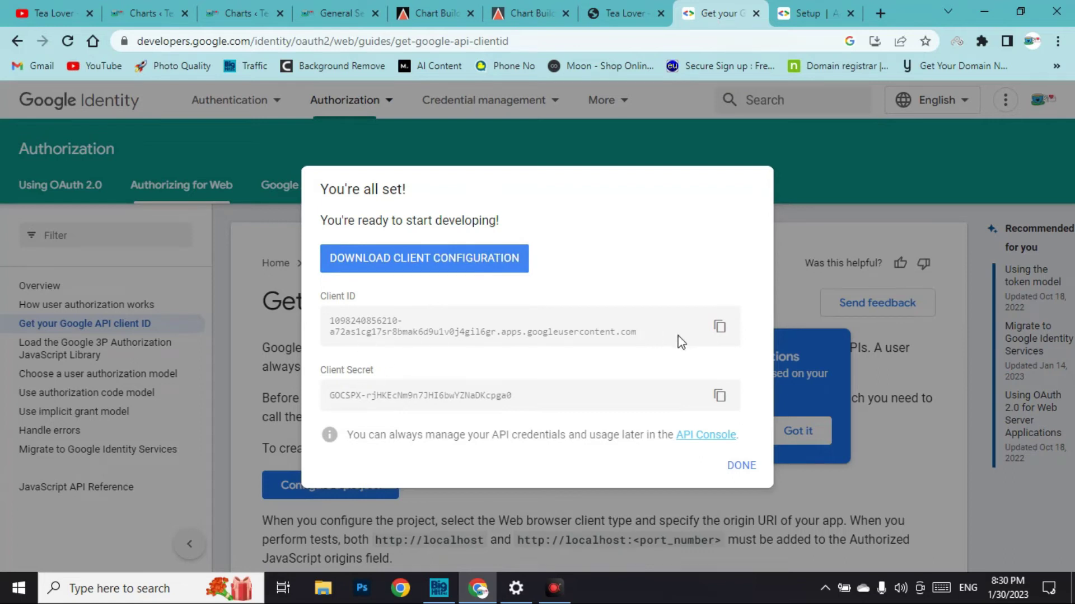
click(336, 13)
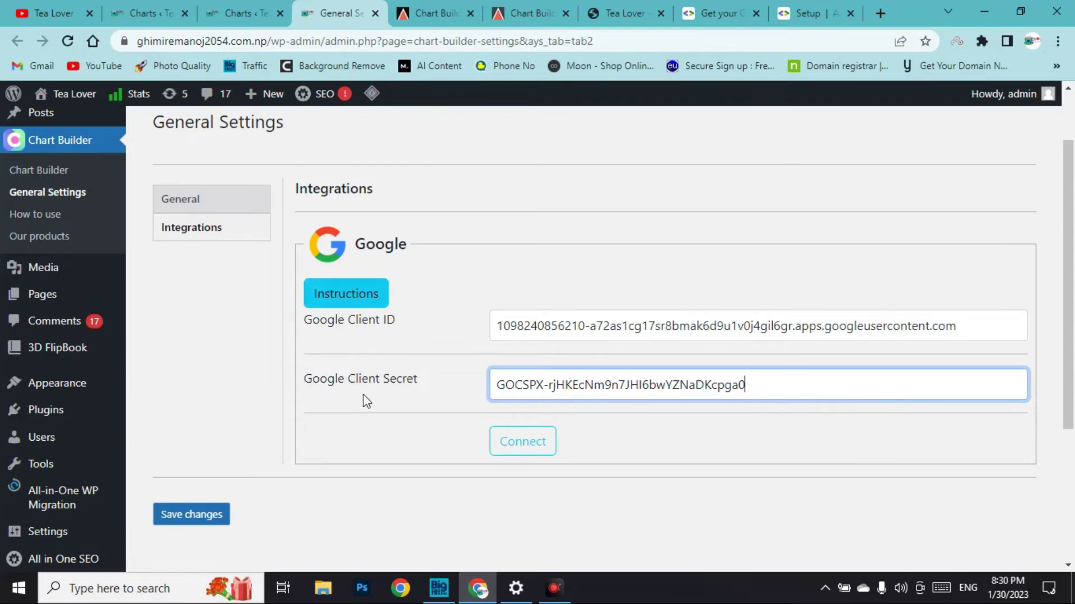
click(520, 453)
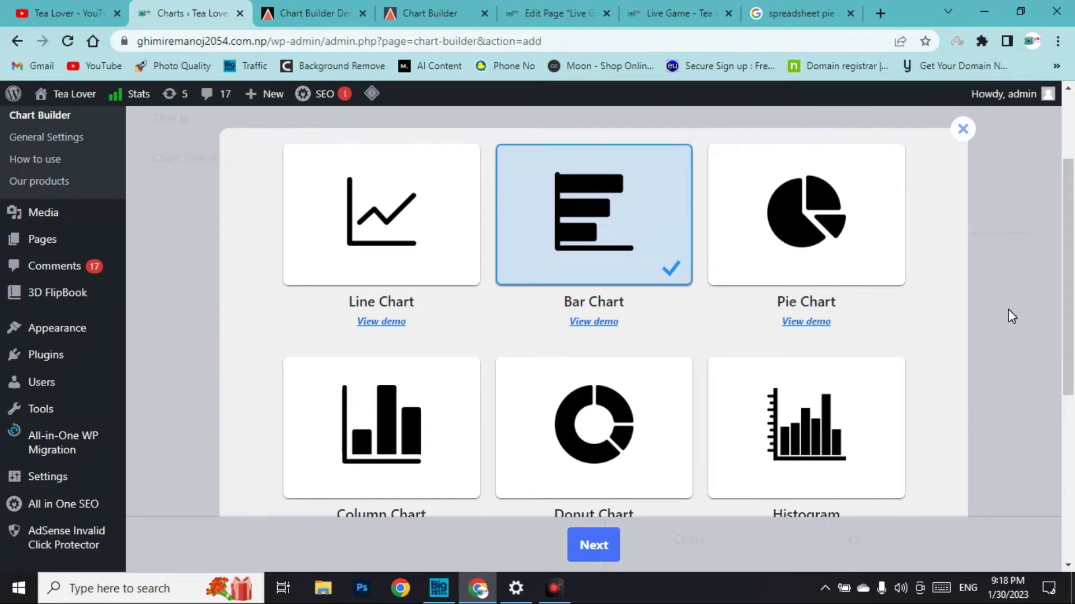
Start a bar chart and load "Example Spreadsheet - Class Data (1).csv" onto it as imported CSV data.
click(598, 550)
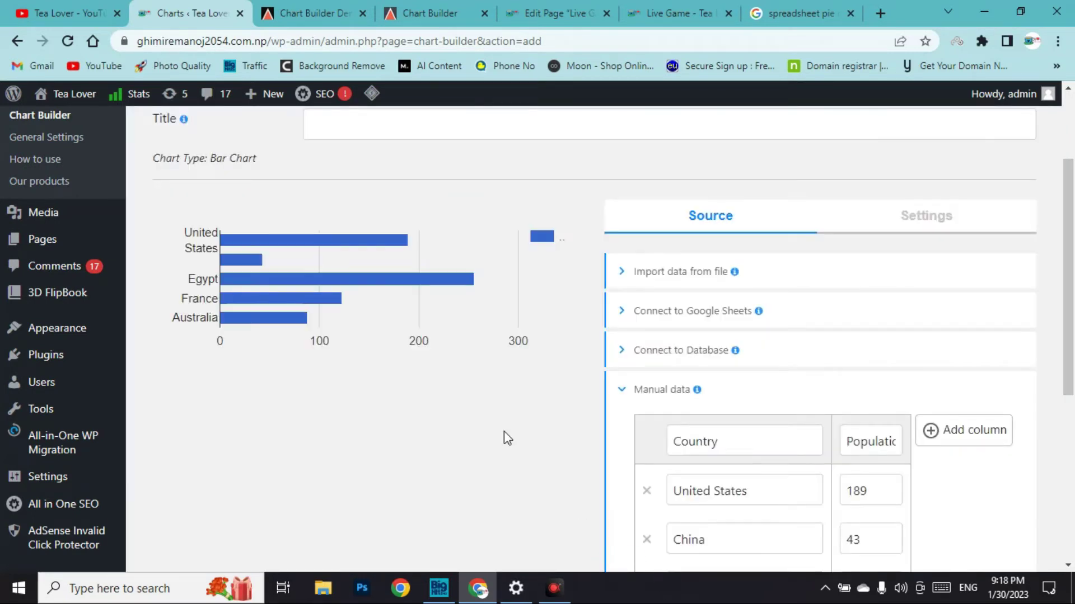
click(703, 274)
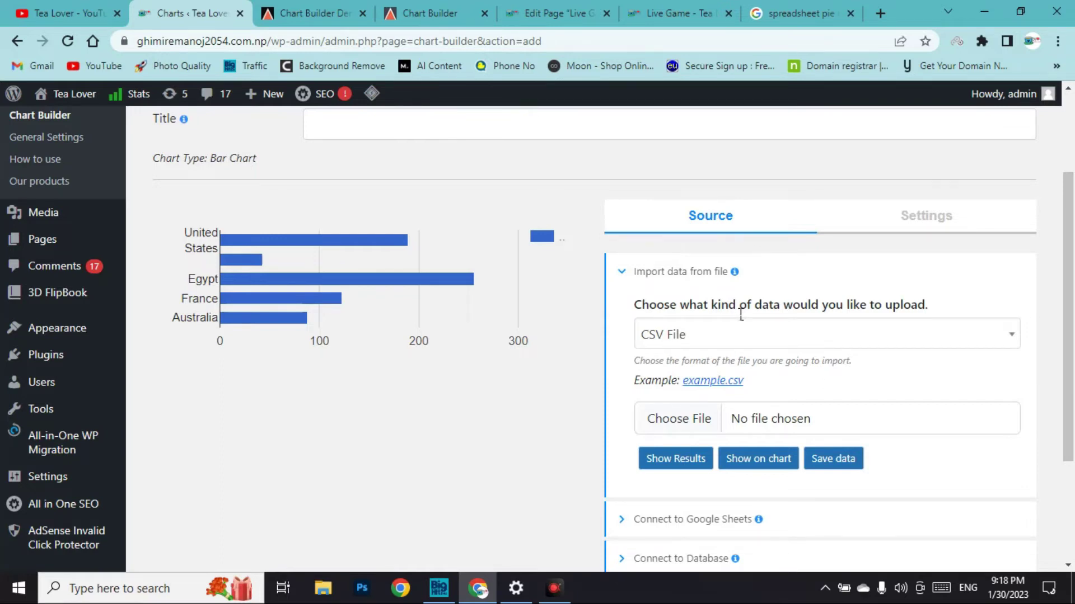
click(676, 429)
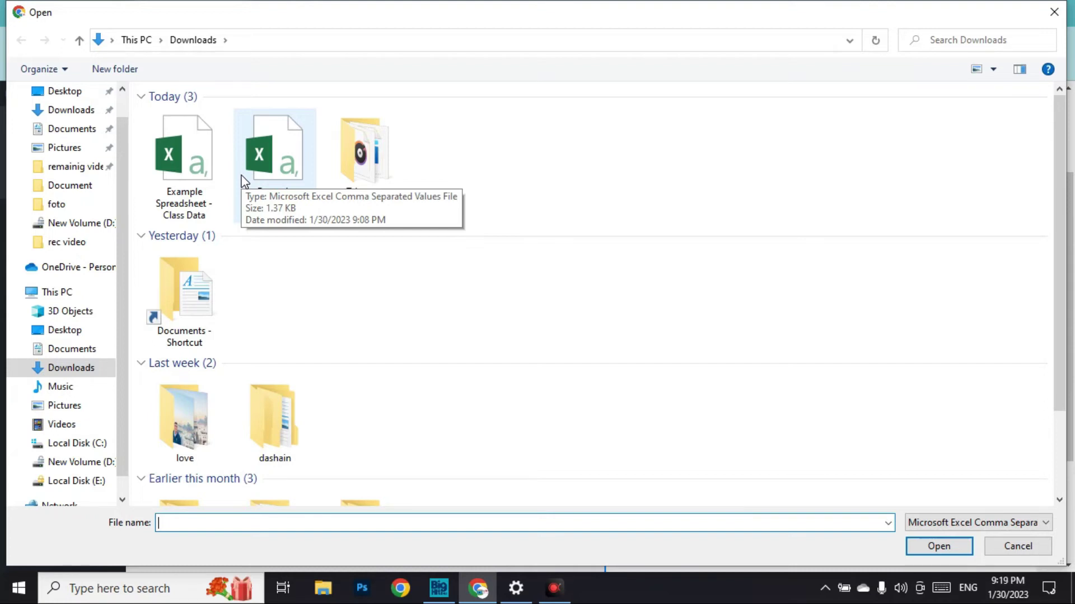
click(273, 185)
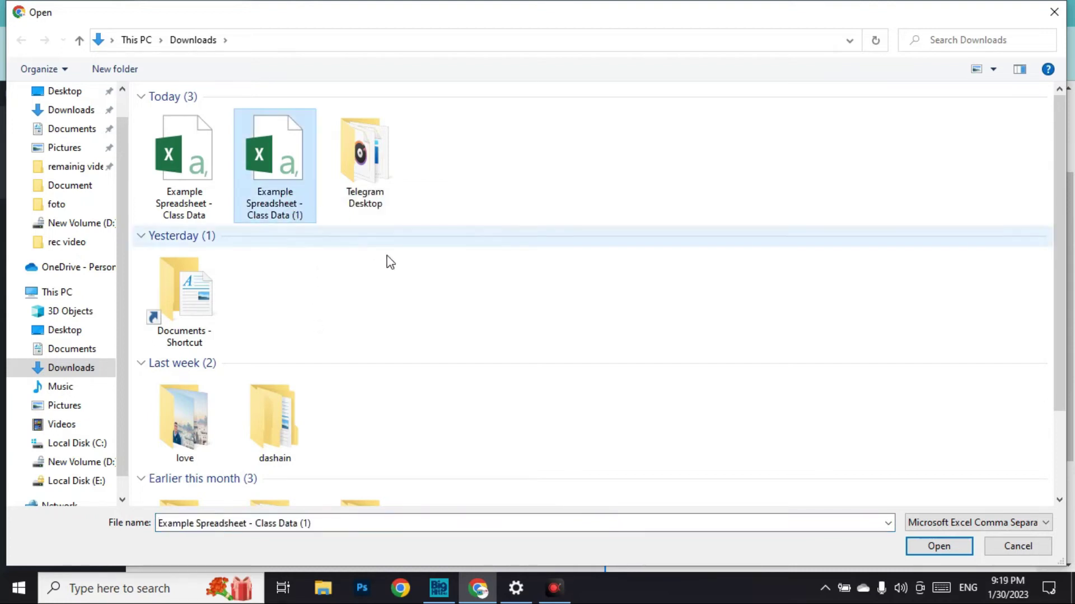
click(940, 547)
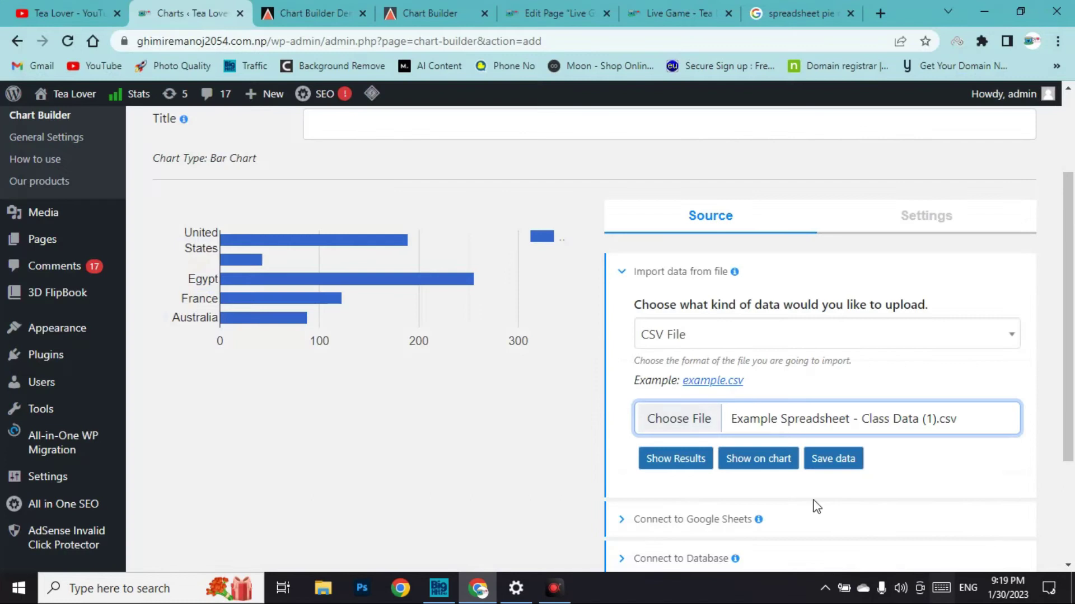
click(778, 464)
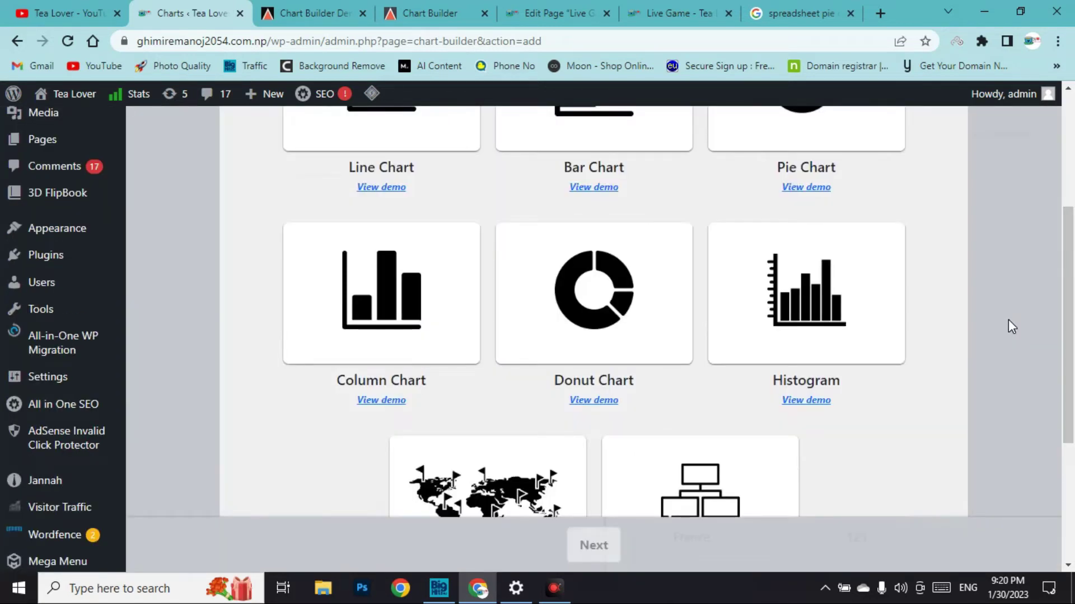
Start a new donut chart and clear the first column heading in its manual data table.
click(622, 330)
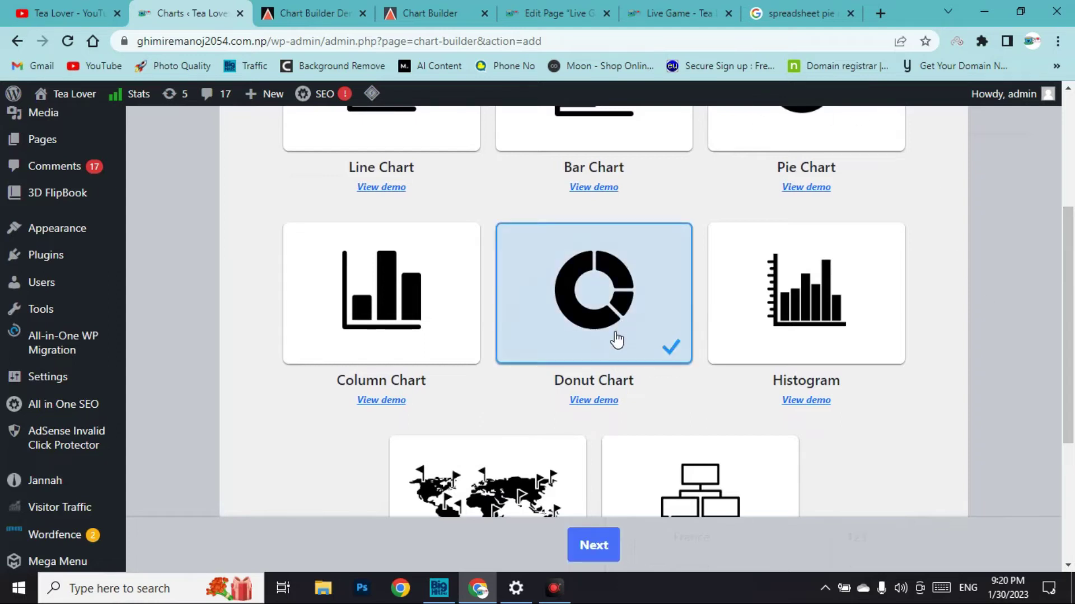
click(596, 547)
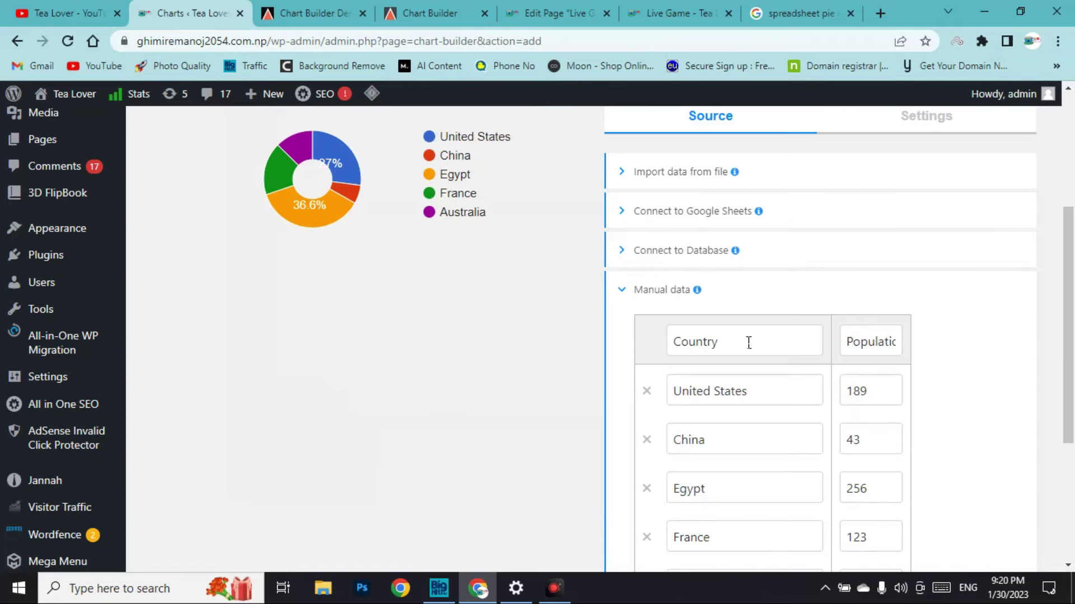
scroll(745, 343, down, 1)
scroll(495, 332, up, 3)
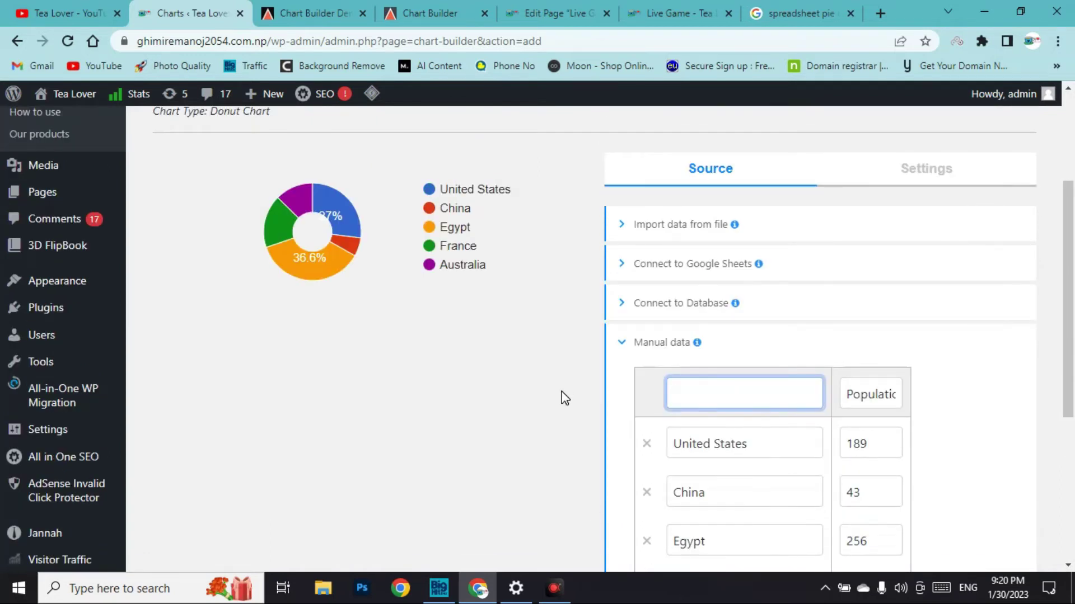
Name the manual data columns subscriber and Number, add a nepal row with value 23, and update the chart preview.
scroll(564, 398, down, 5)
click(881, 403)
text(23)
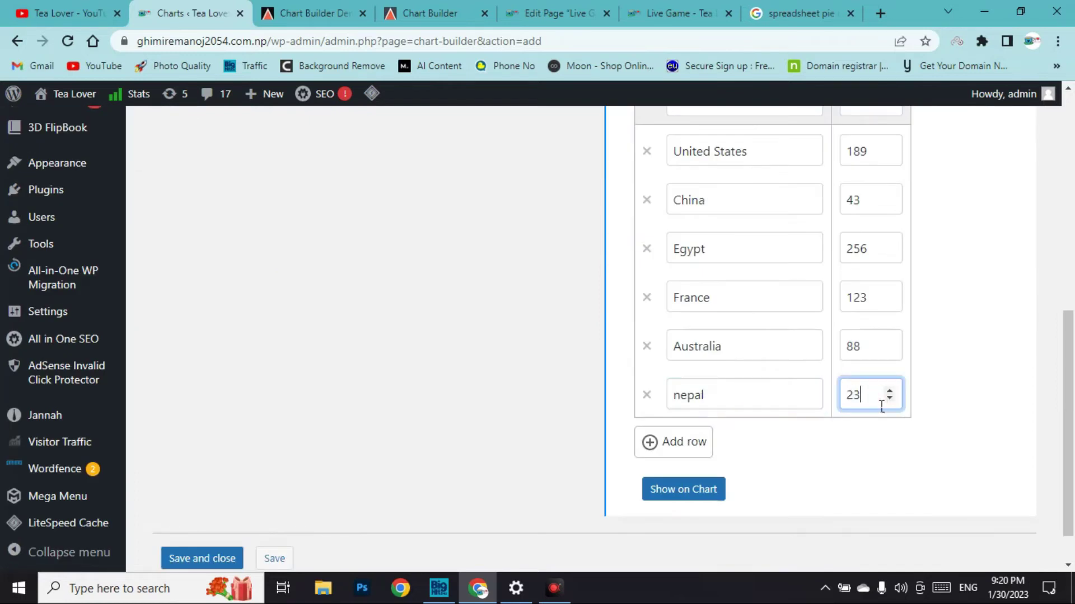
scroll(951, 406, up, 3)
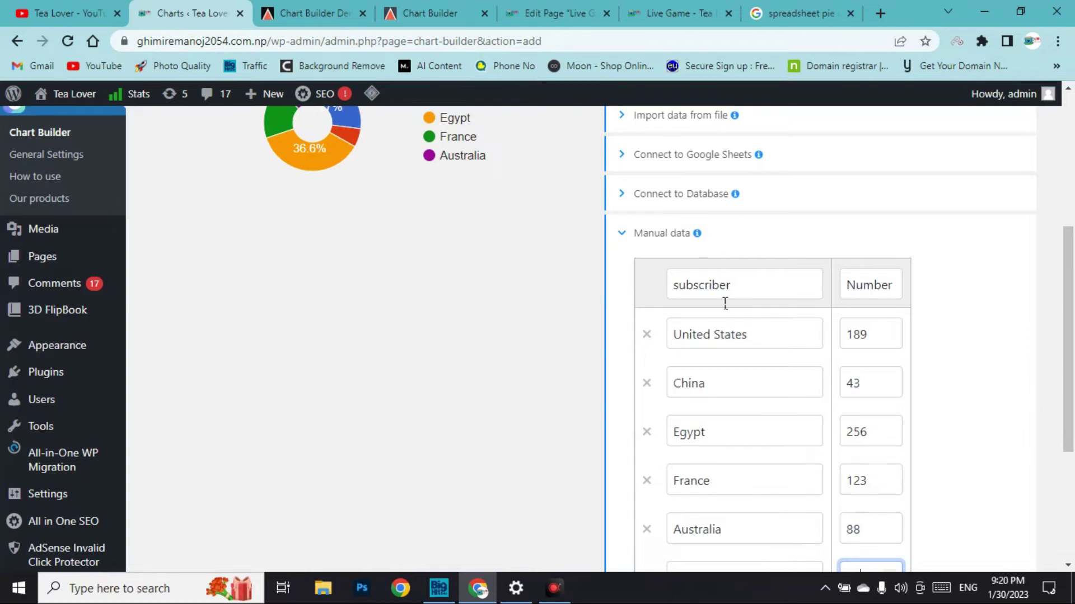
scroll(371, 241, up, 1)
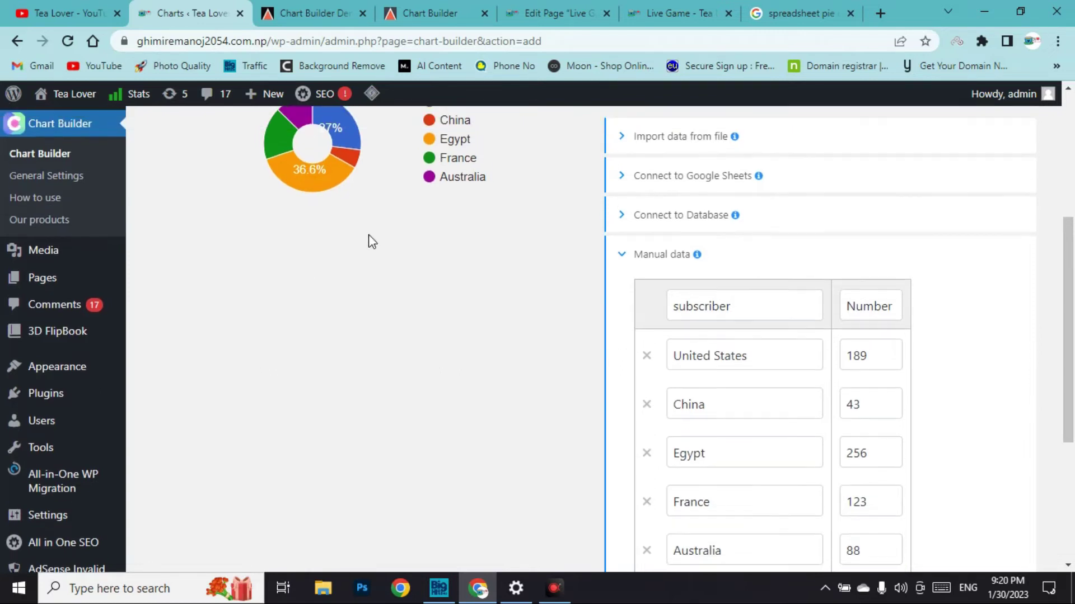
scroll(370, 241, up, 1)
scroll(870, 386, down, 3)
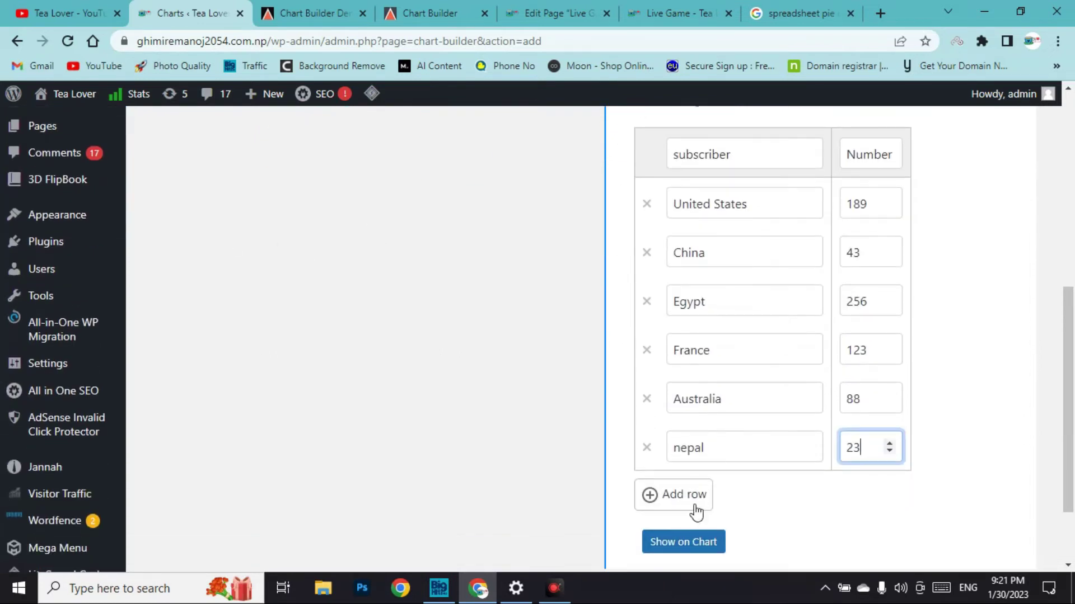
click(684, 542)
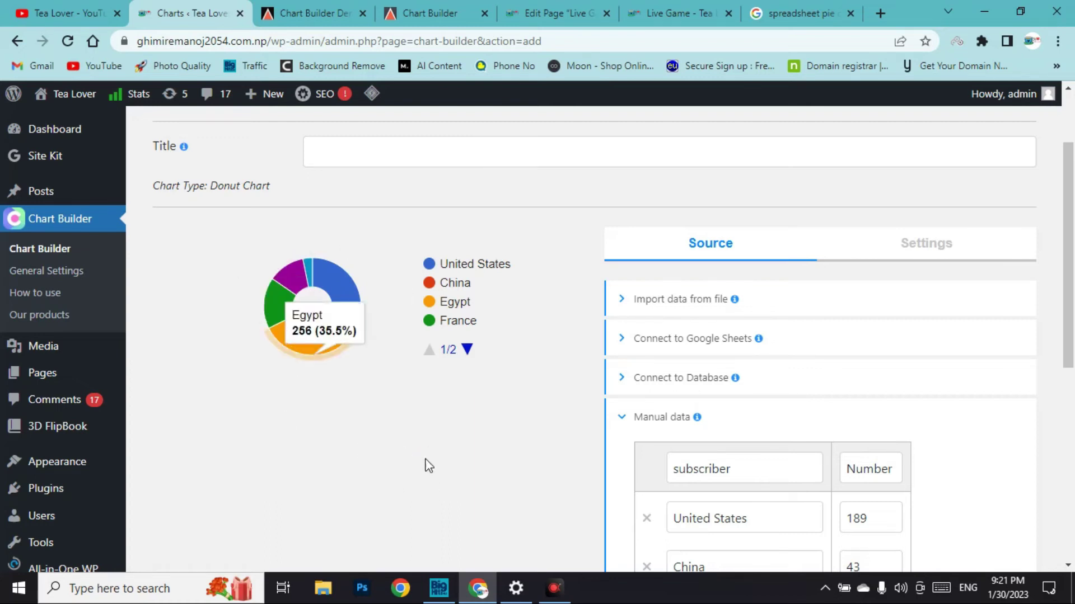
Review the donut chart's general and style settings, including status, description, size, hole size, rotation and colors.
click(946, 255)
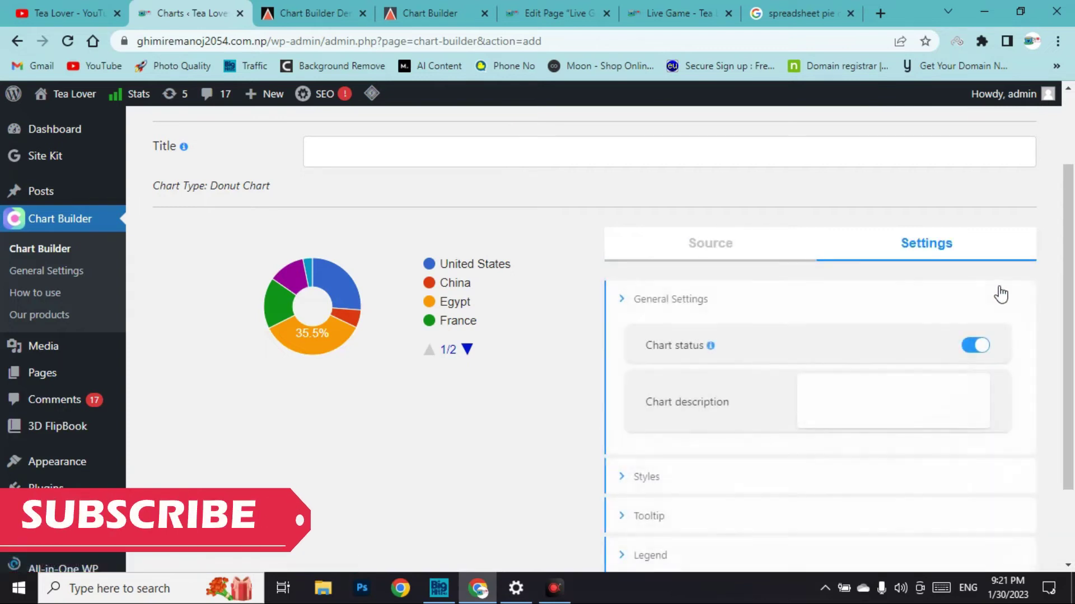
scroll(775, 357, down, 1)
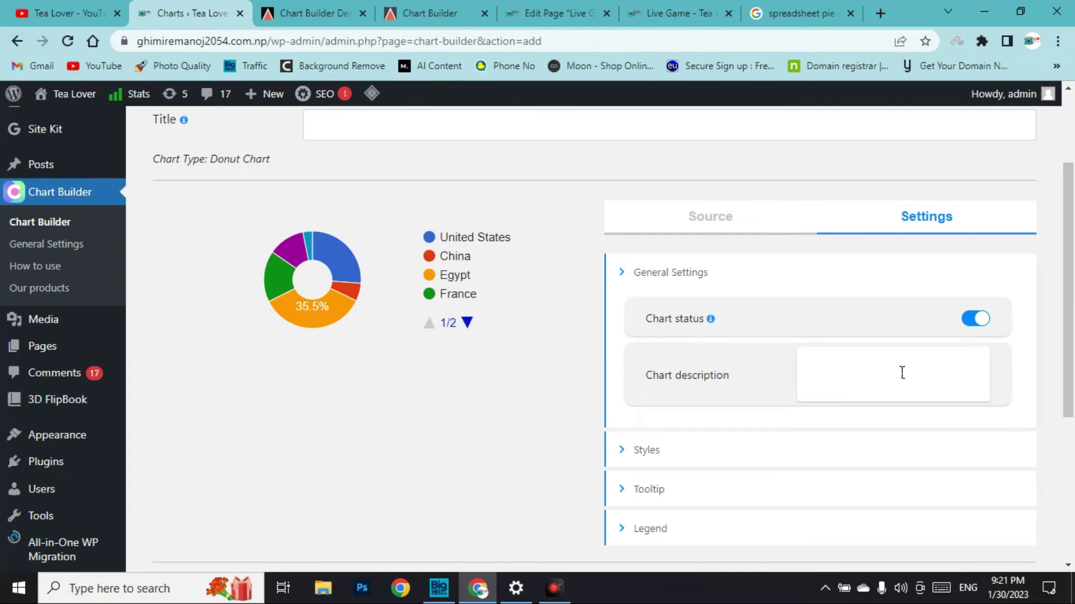
scroll(240, 283, up, 3)
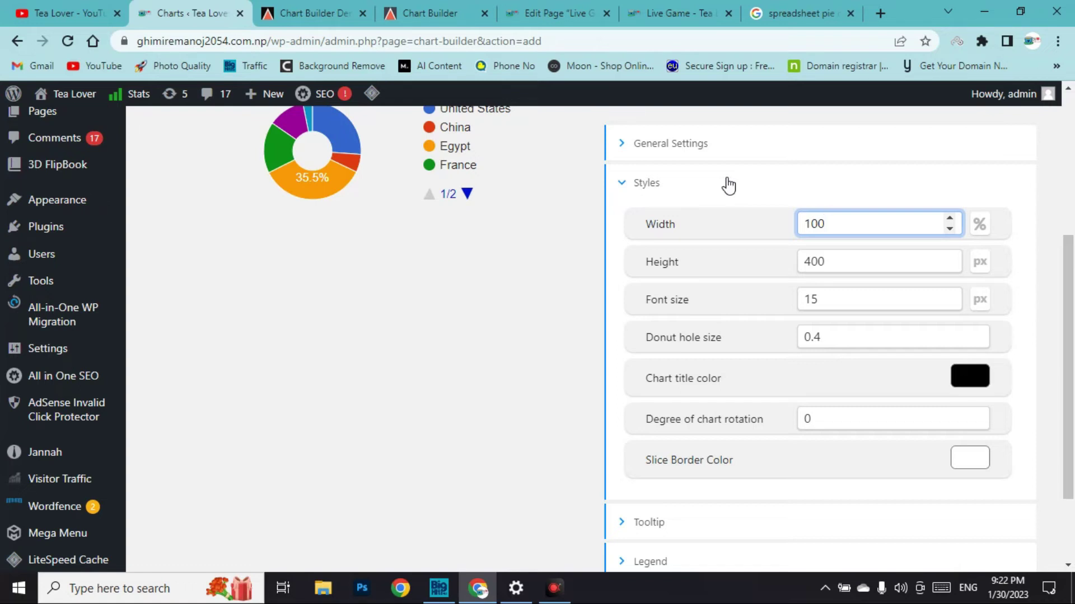
click(728, 185)
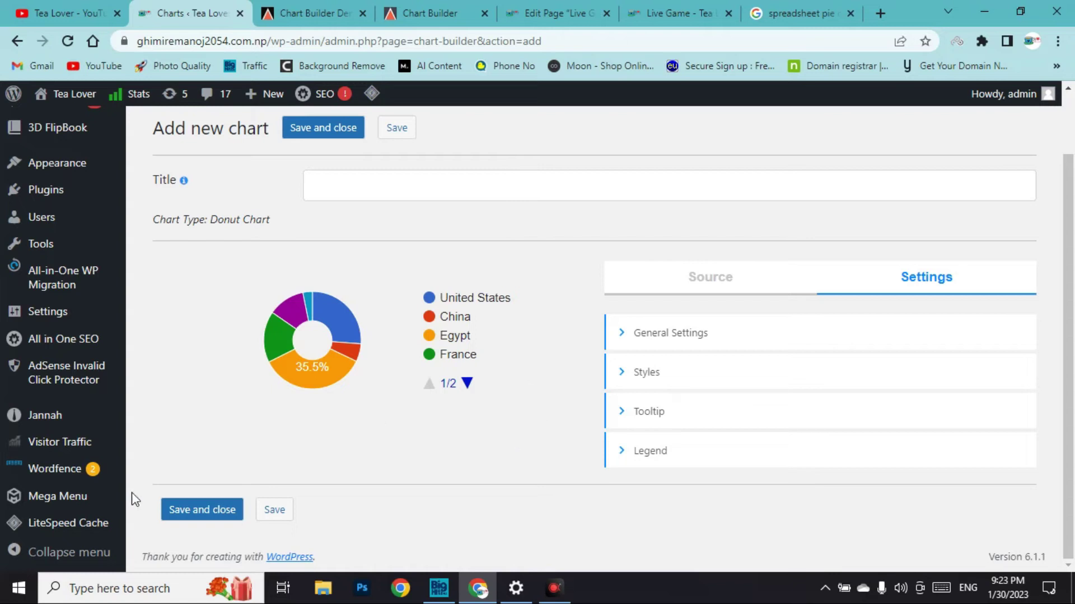
Save and close the donut chart, and copy its shortcode [ays_chart id="3"] from the charts list.
click(197, 513)
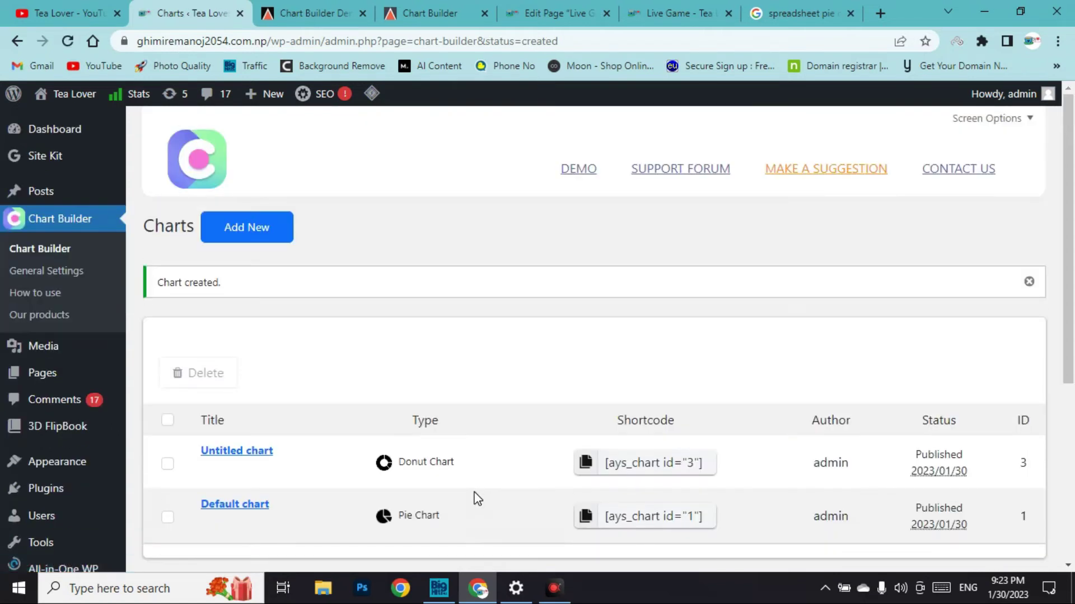
scroll(530, 341, down, 1)
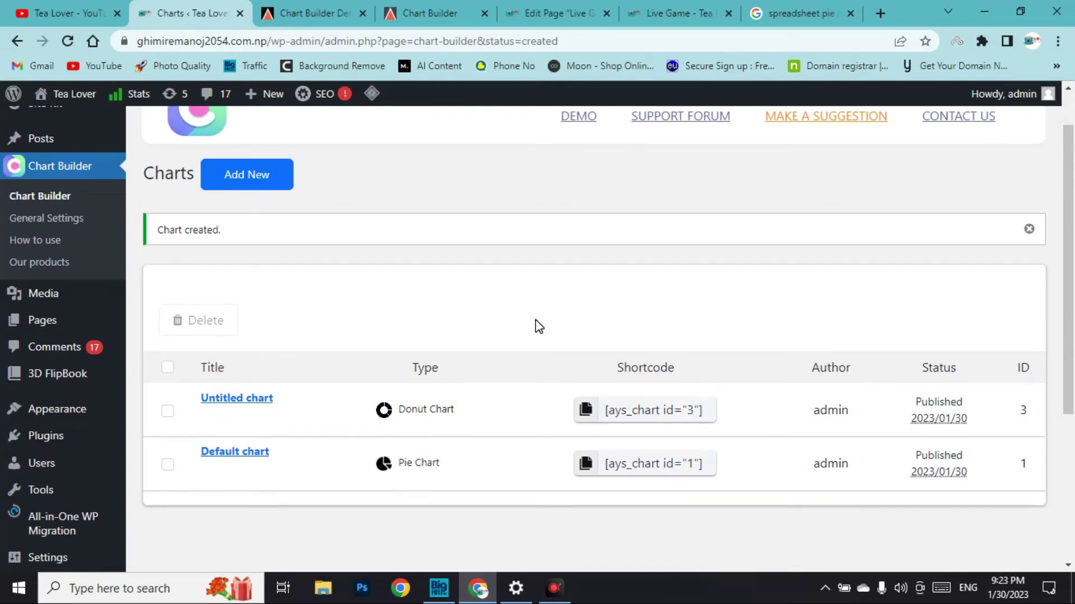
click(588, 411)
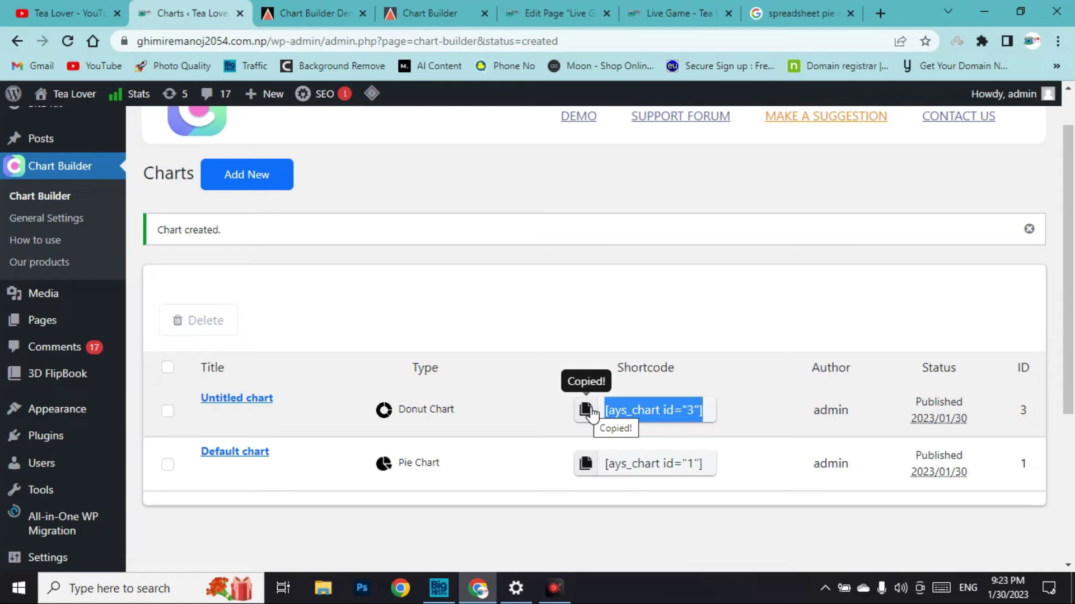
Add a Custom HTML block below the existing one on the Live Game page and paste the shortcode [ays_chart id="3"] into it.
click(557, 13)
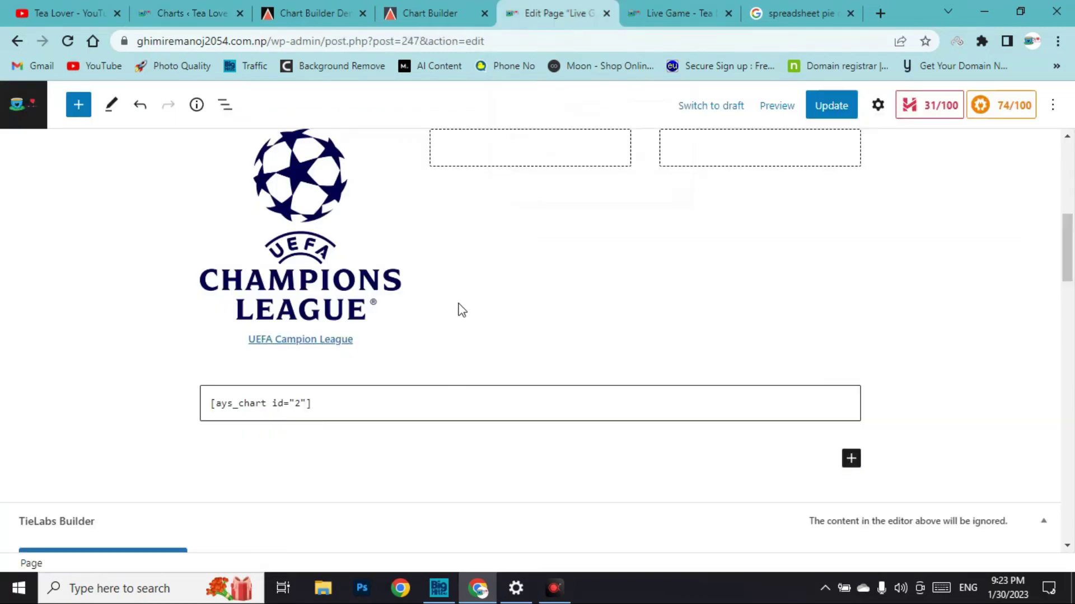
scroll(411, 336, up, 8)
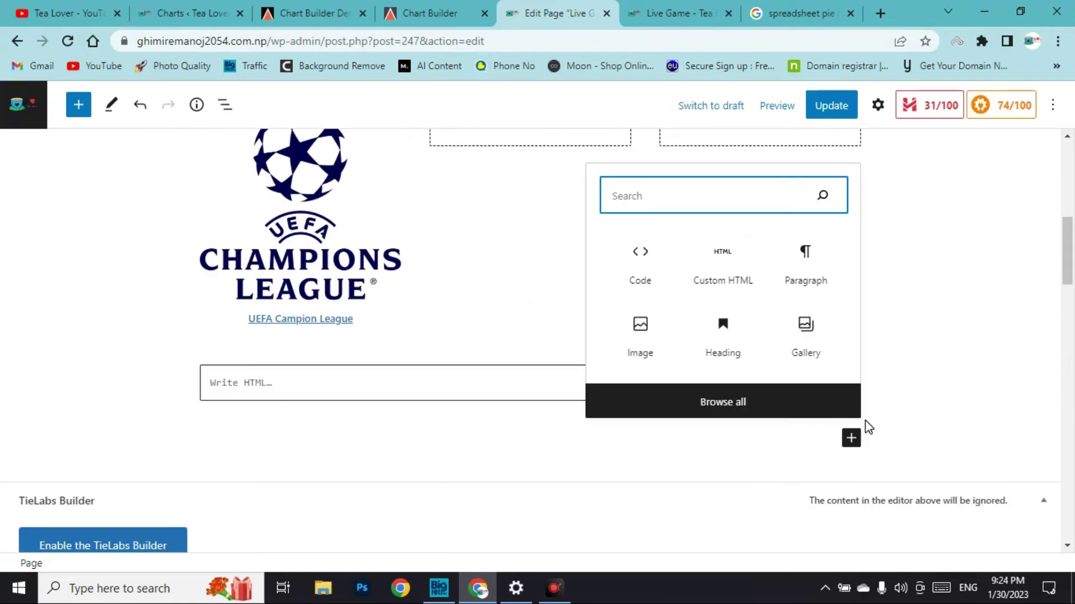
click(722, 286)
right_click(285, 460)
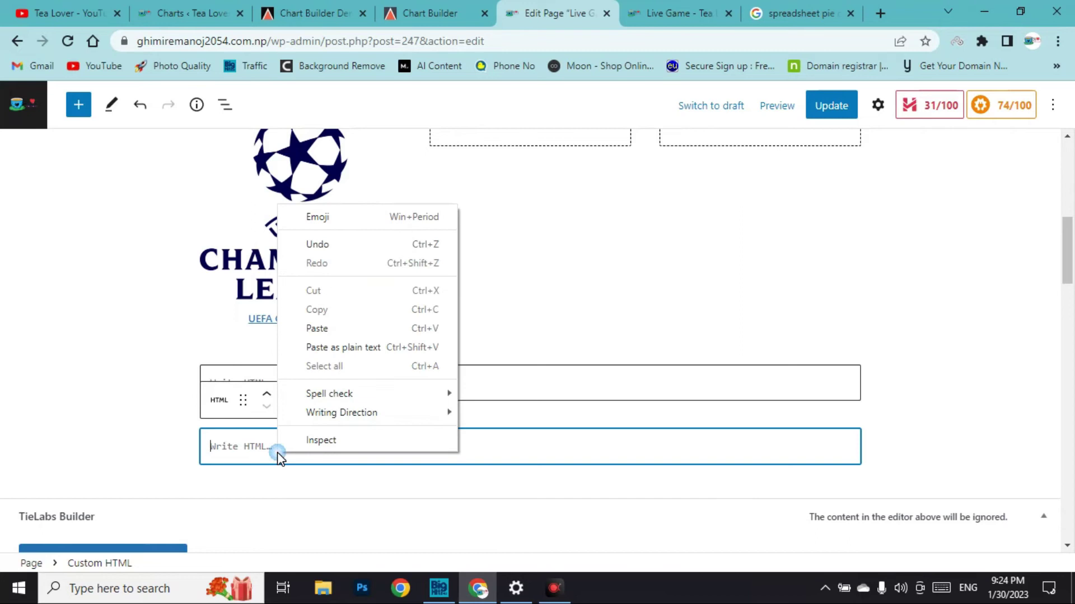
click(390, 329)
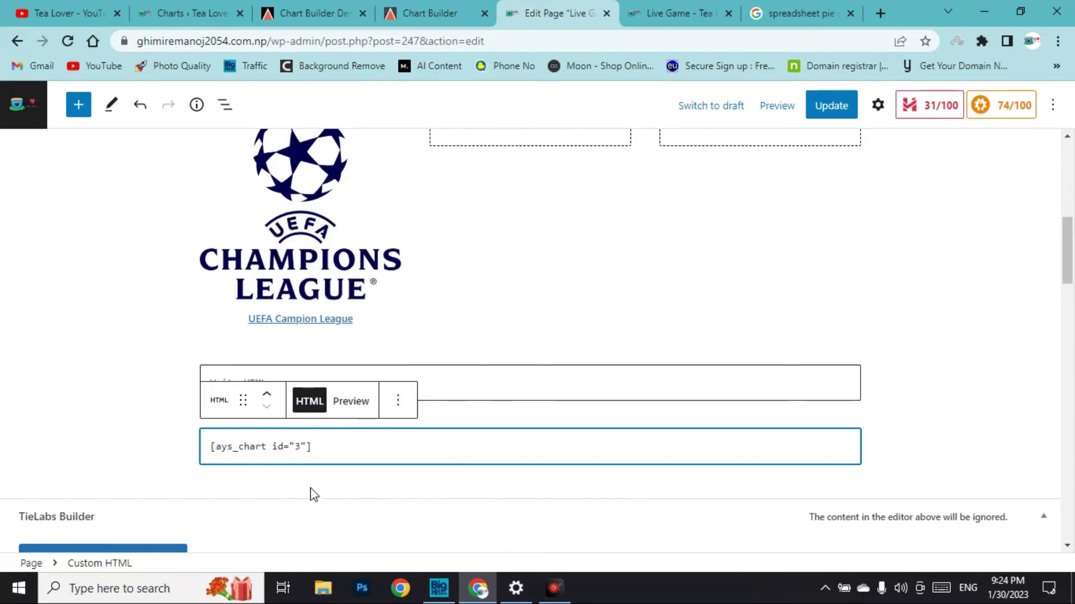
Update the Live Game page and check the embedded donut chart on the published page.
click(741, 204)
click(819, 105)
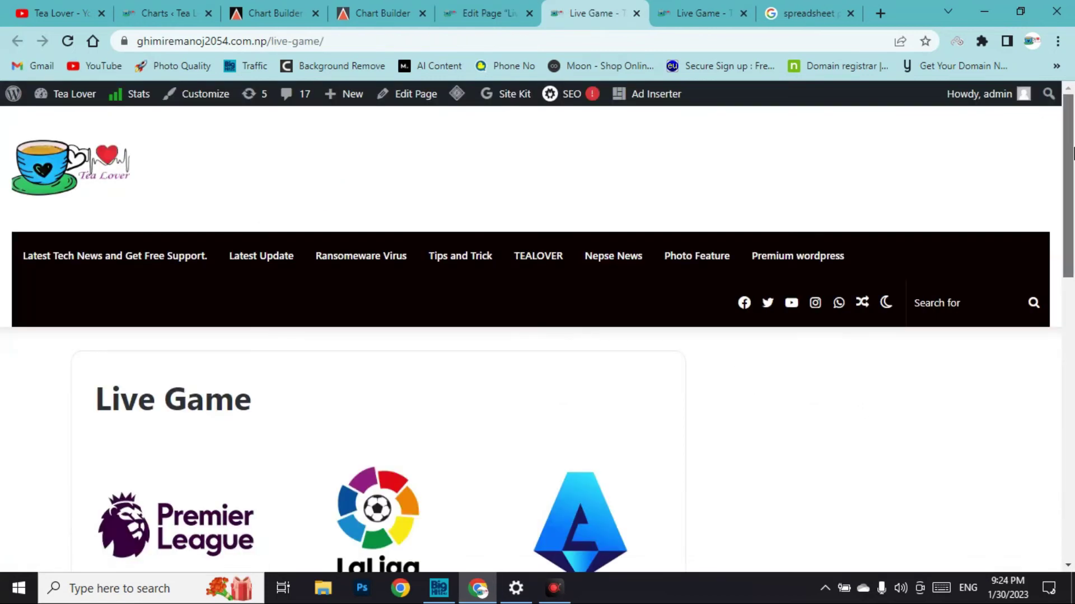
scroll(1072, 258, down, 4)
scroll(1071, 259, down, 8)
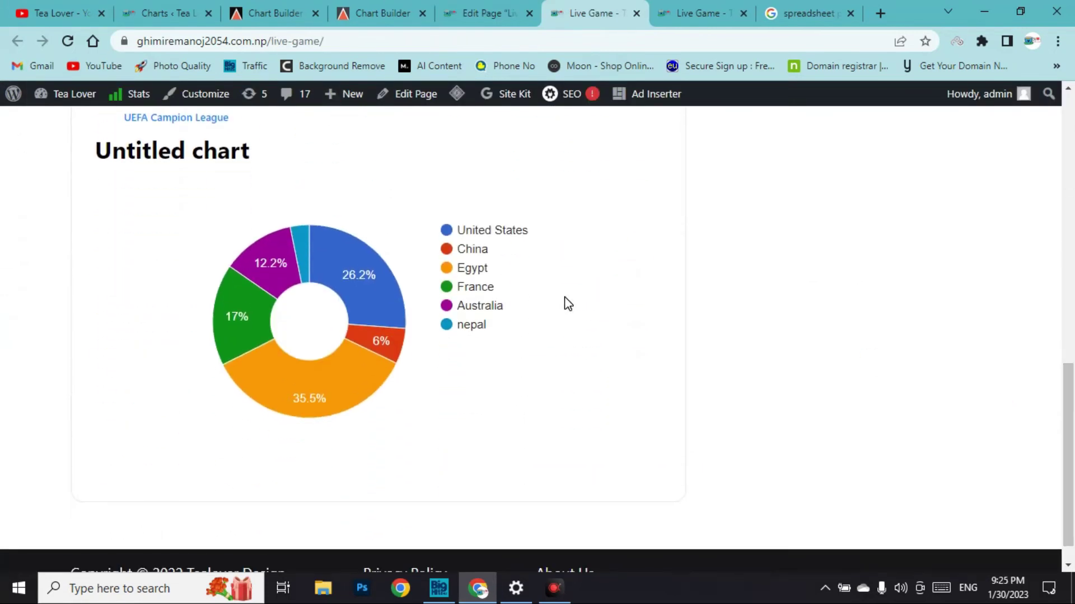
scroll(531, 321, down, 1)
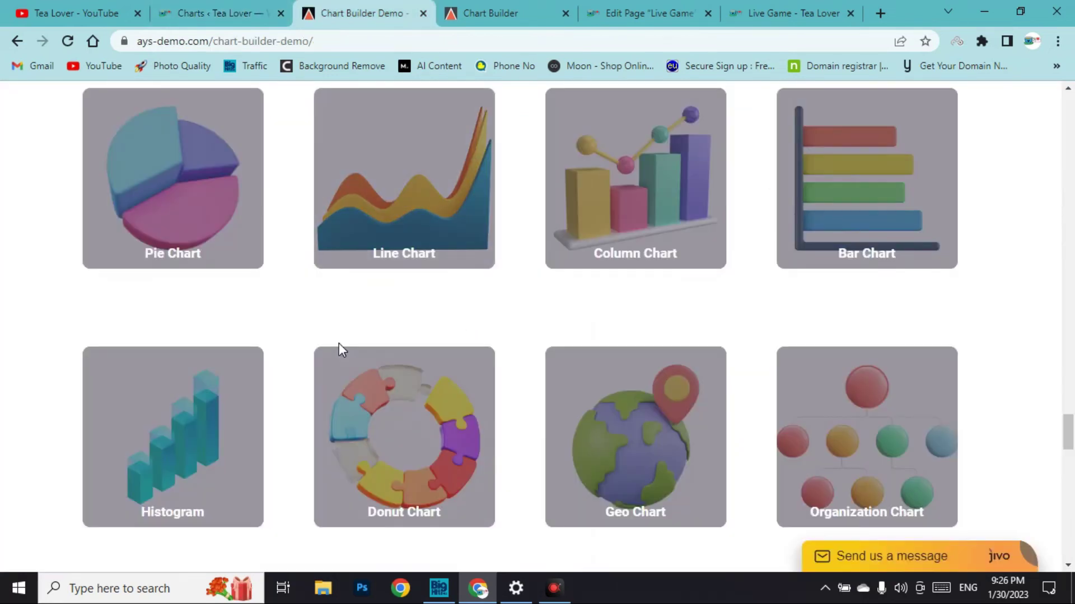
Examine the Business and Developer plans with their features and prices on the Chartify product page.
click(491, 13)
scroll(254, 339, up, 1)
scroll(254, 339, down, 10)
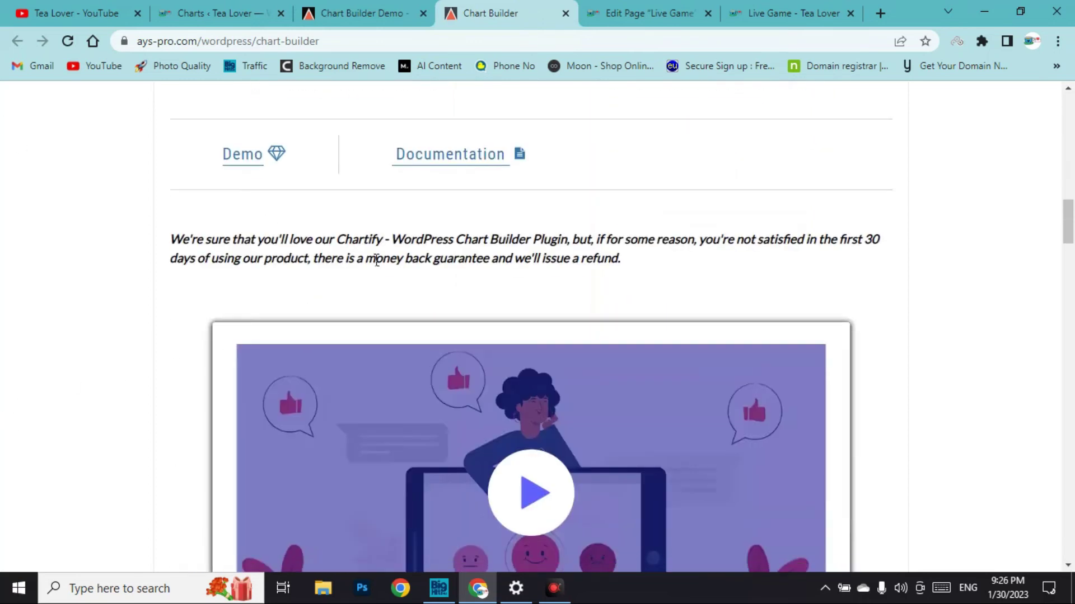
scroll(376, 259, up, 4)
mouse_move(1071, 209)
mouse_down()
mouse_move(1073, 129)
mouse_move(1071, 205)
mouse_up()
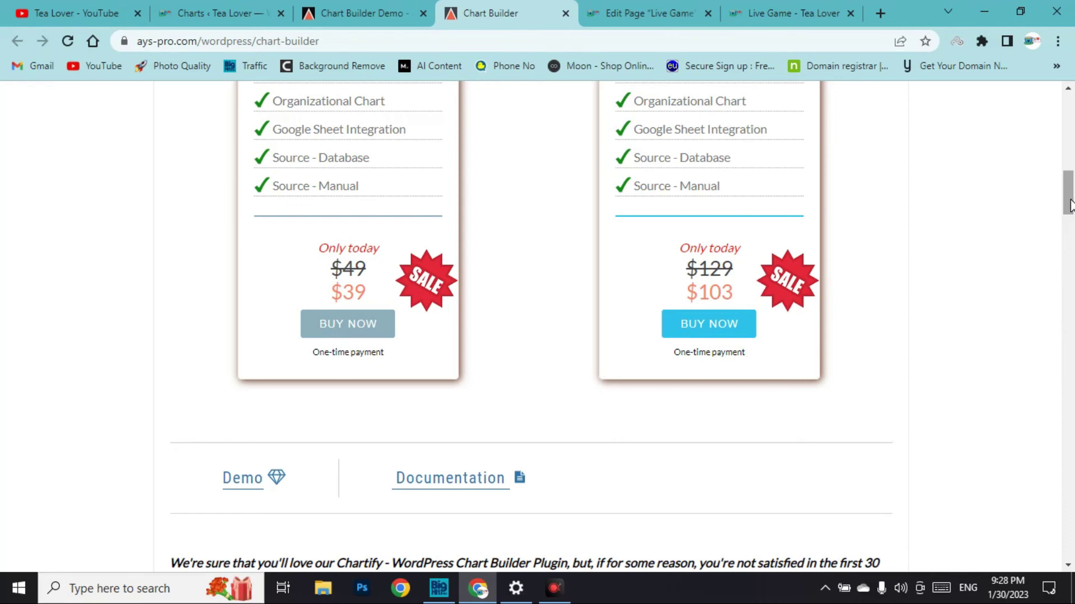
Return to the Chart Builder demo page and examine the Favourite Beverage pie chart example with its listed features.
key(ctrl+shift+Tab)
scroll(1072, 140, down, 1)
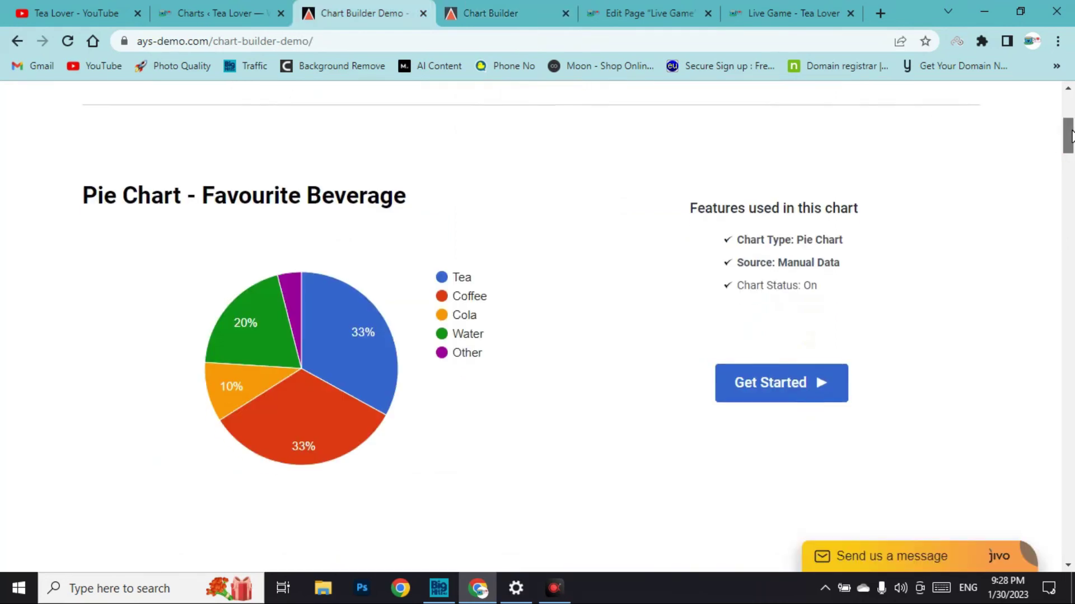
mouse_move(1071, 140)
mouse_down()
mouse_move(1072, 413)
mouse_move(1072, 130)
mouse_up()
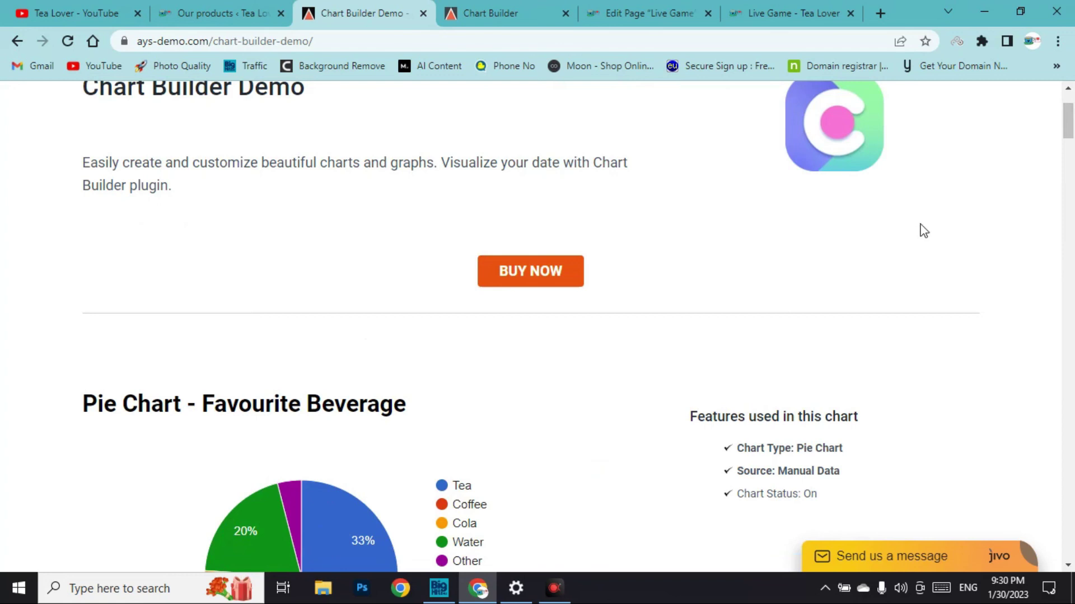
Open the site owner's Instagram profile from the address suggestions in a new browser tab.
click(880, 12)
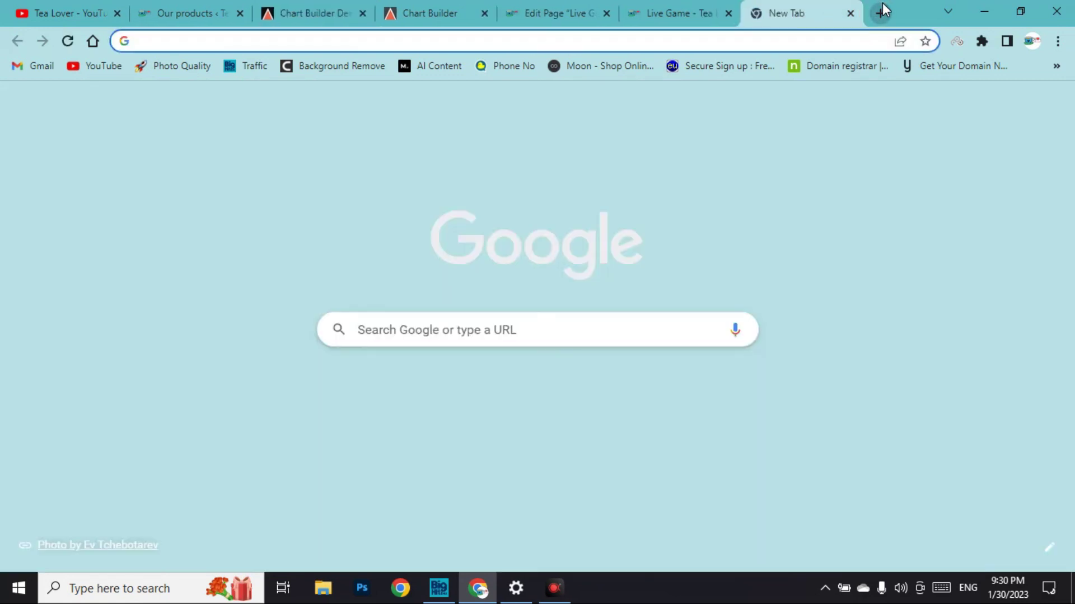
text(instagram.com)
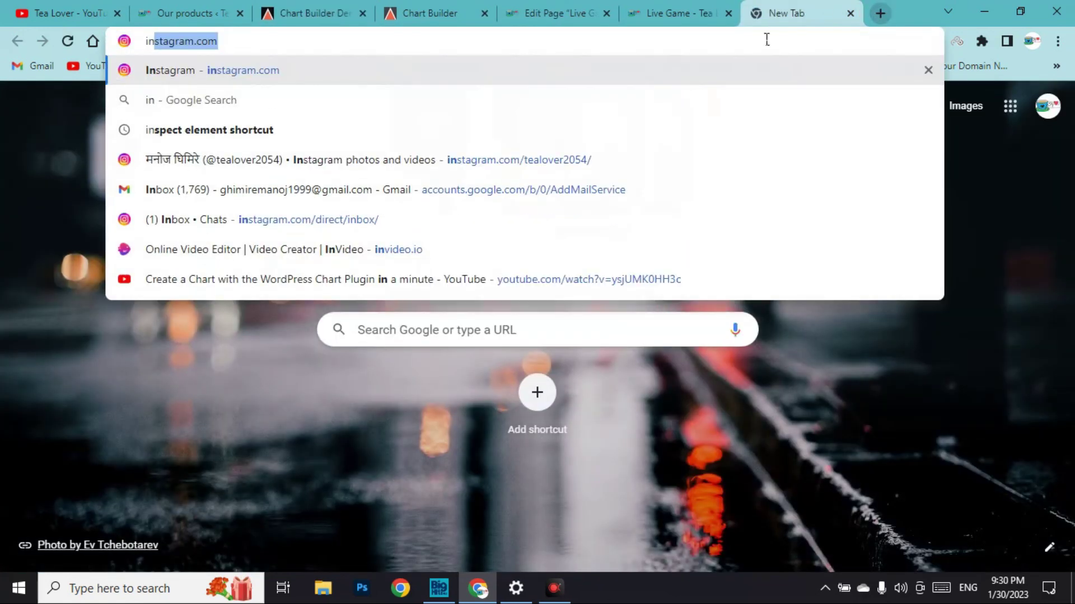
click(581, 161)
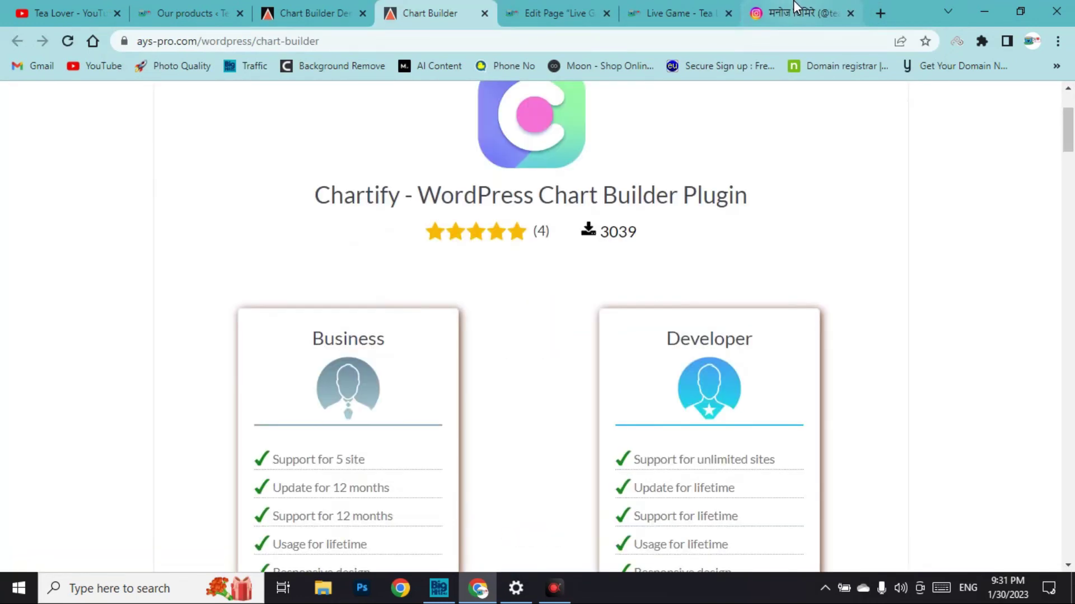
Revisit the Instagram profile briefly, and return to the Chartify product page to look at the plugin title.
click(795, 8)
click(430, 13)
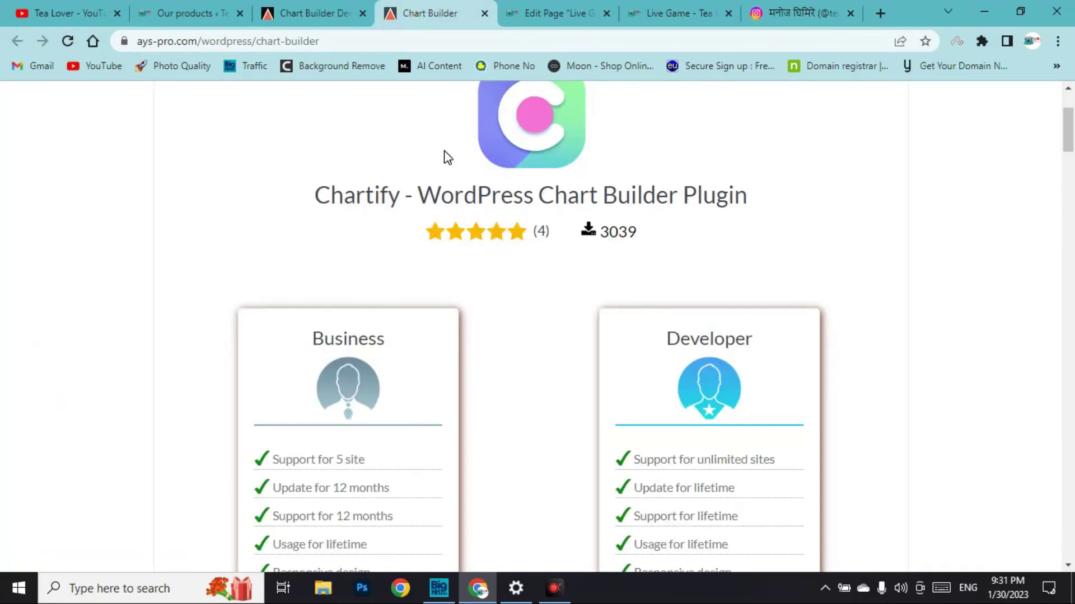
drag(276, 202, 808, 199)
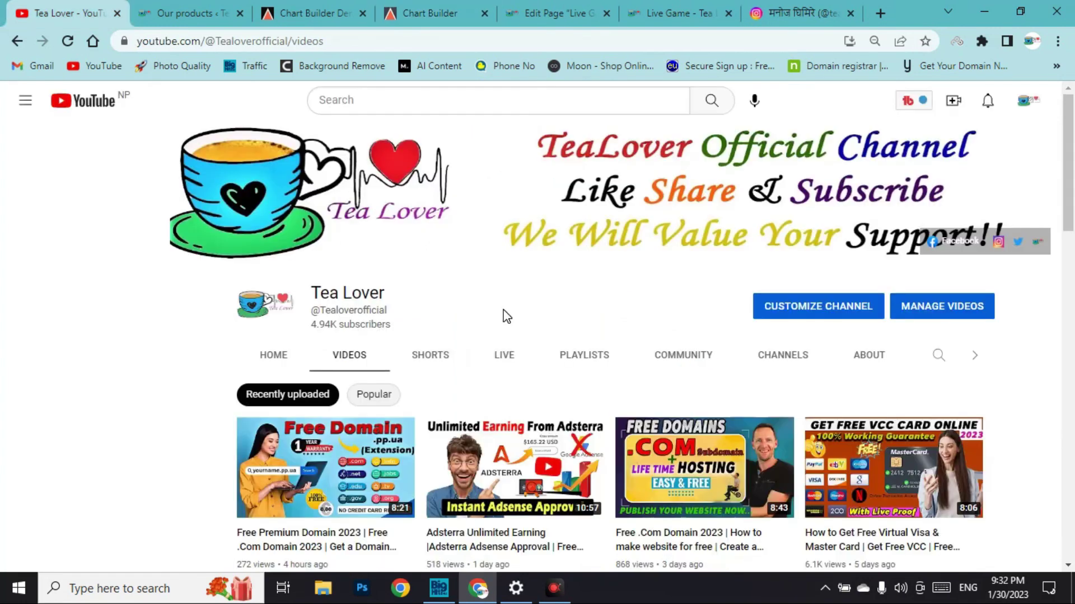
Look through the recently uploaded videos on the Tea Lover YouTube channel and return to the channel header.
scroll(490, 347, down, 2)
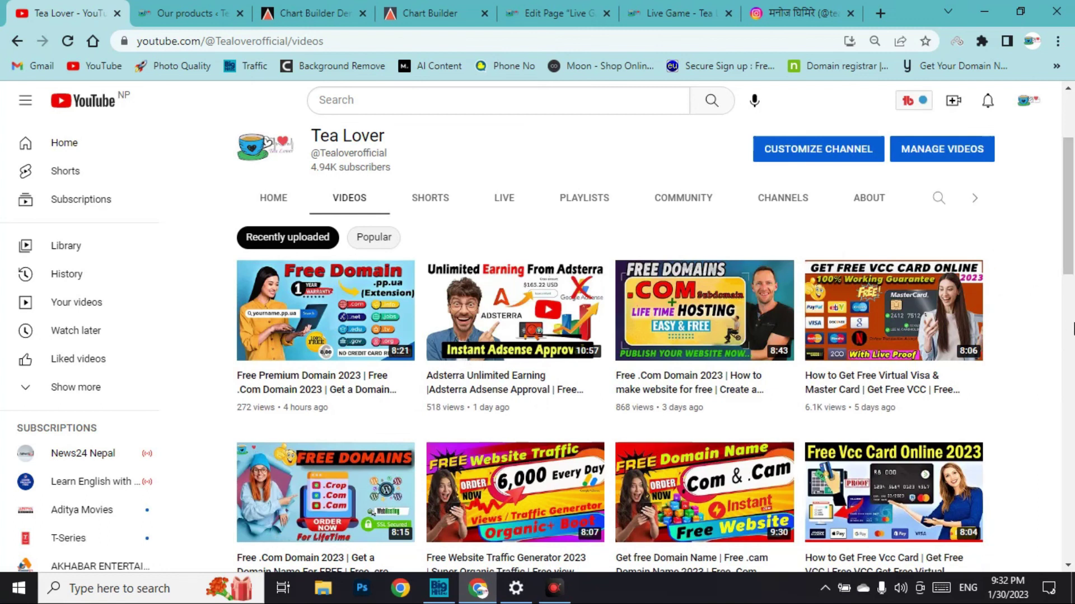
scroll(986, 336, down, 3)
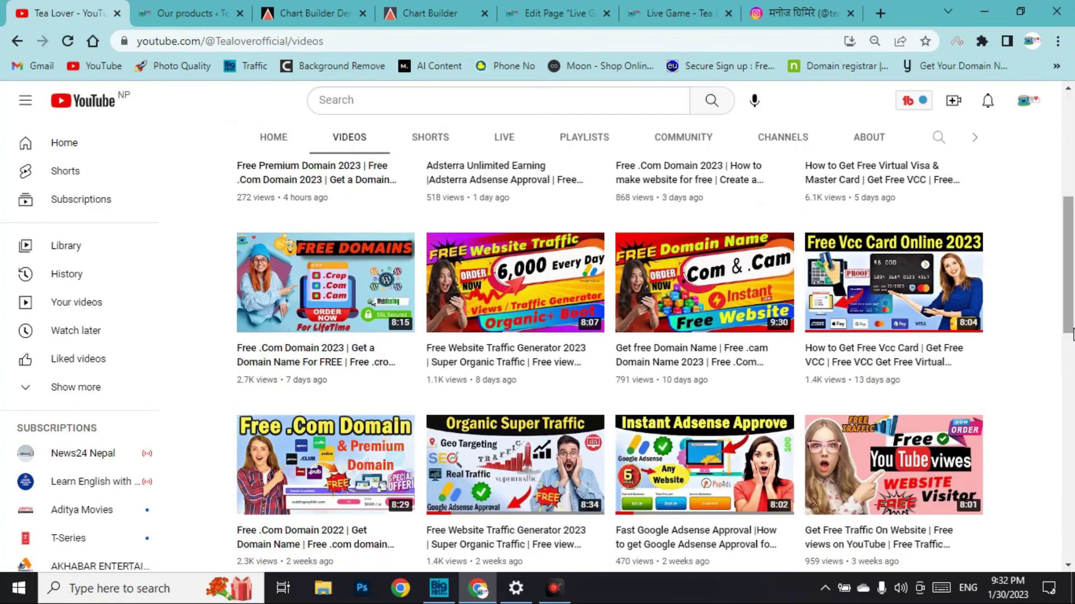
scroll(1070, 347, down, 5)
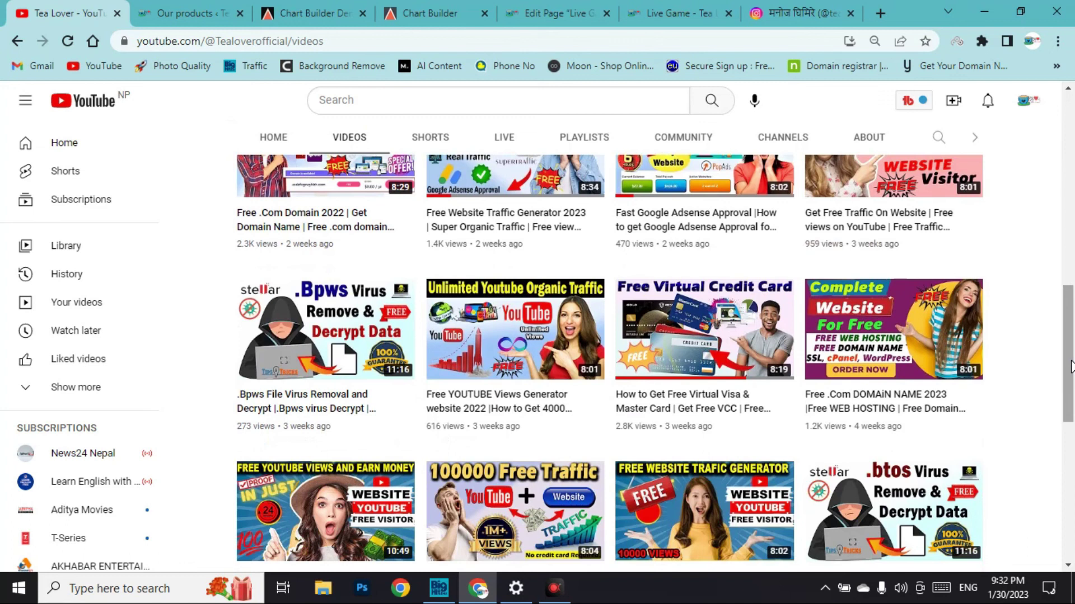
scroll(1070, 367, up, 10)
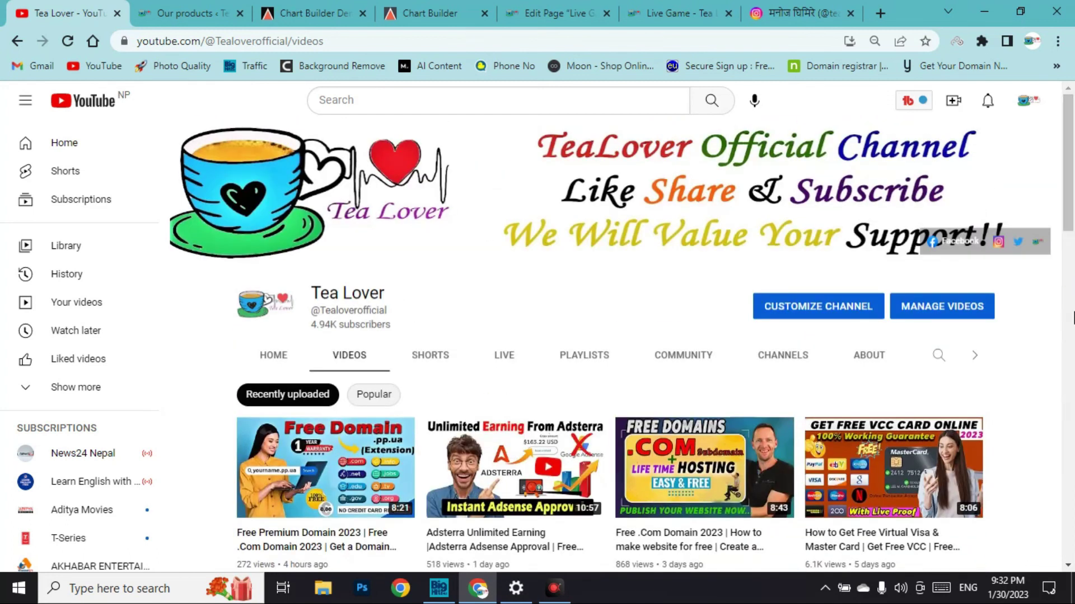